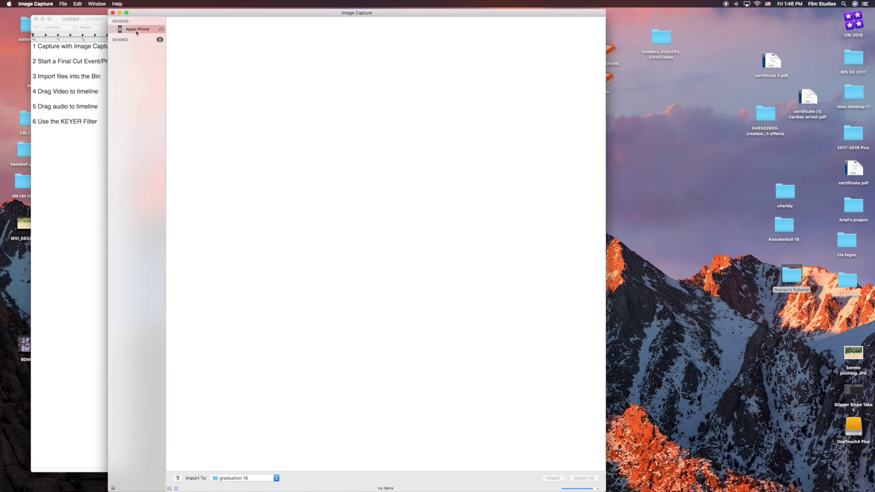
# Step: Move the Guinan's Tutorial folder to an open area of the desktop and check its contents
pyautogui.moveTo(801, 278); pyautogui.dragTo(724, 115)
pyautogui.rightClick(658, 139)
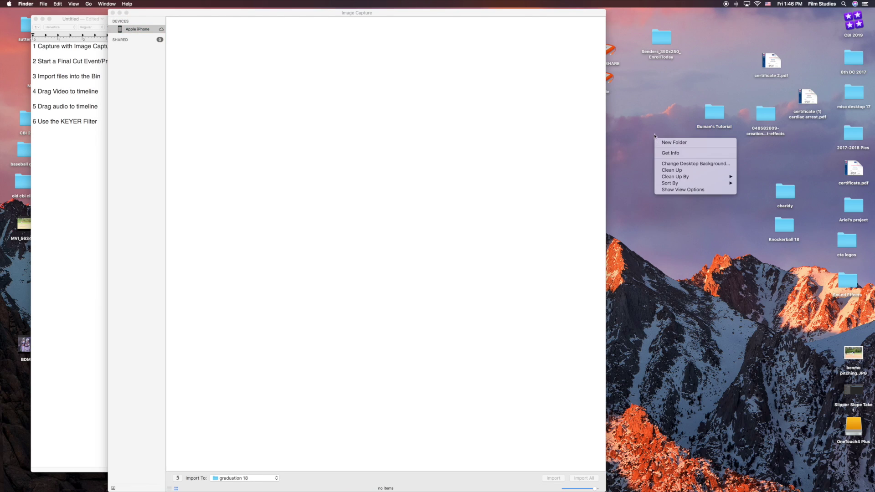
pyautogui.click(679, 126)
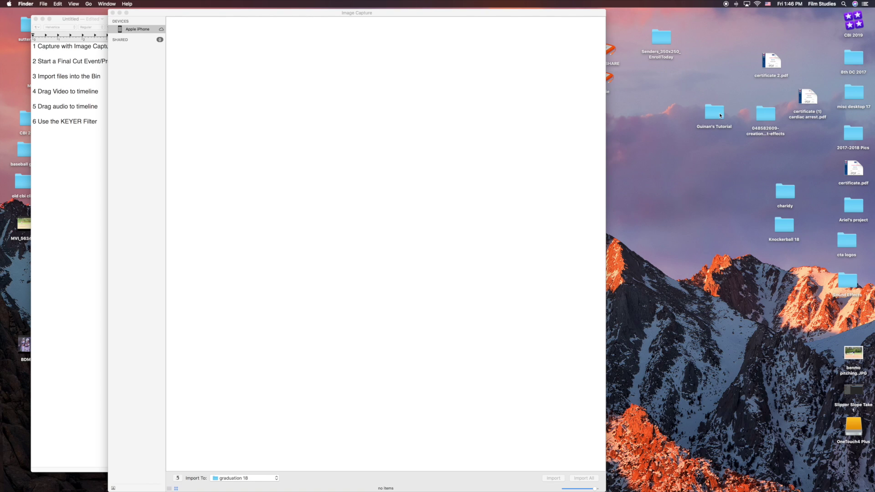
pyautogui.doubleClick(714, 110)
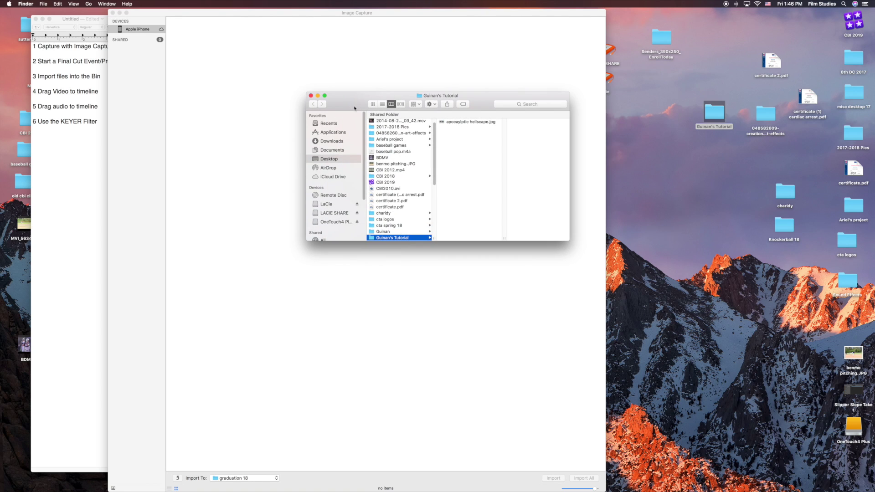
pyautogui.click(312, 96)
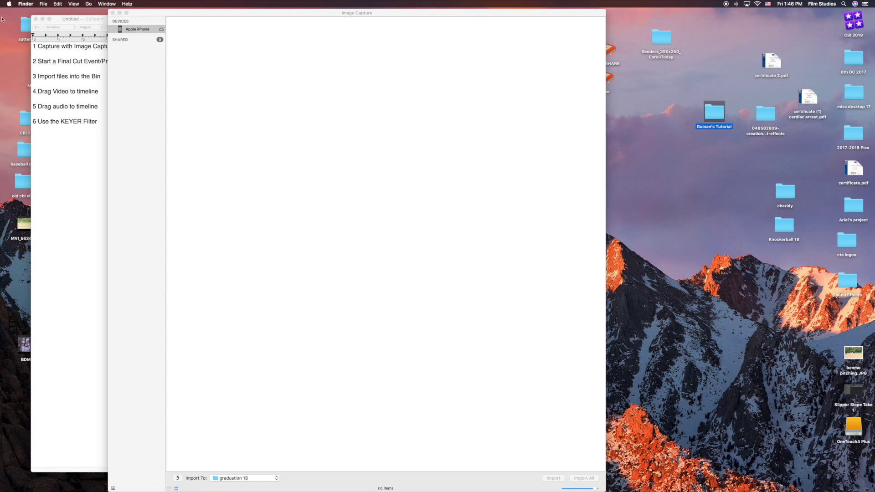
# Step: Import IMG_1597, IMG_1598 and IMG_1599 from the connected iPhone into the Guinan's Tutorial folder on the Desktop, and close Image Capture's window
pyautogui.click(140, 30)
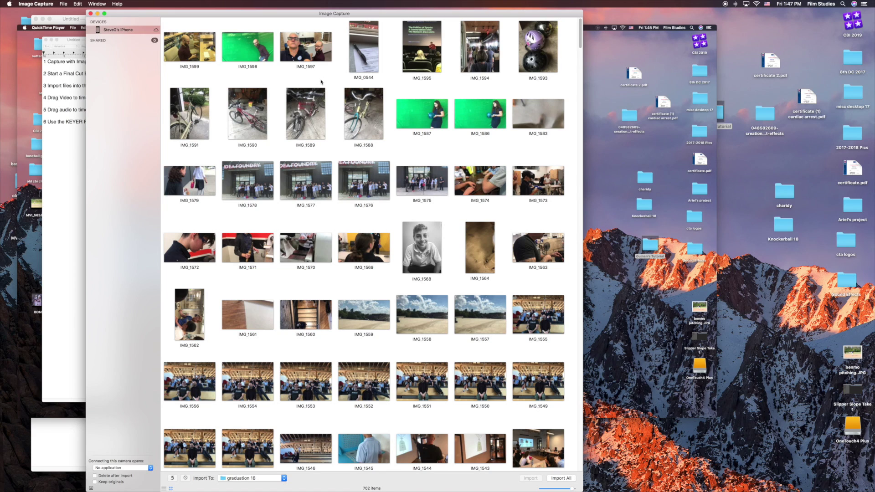
pyautogui.moveTo(321, 81); pyautogui.dragTo(161, 28)
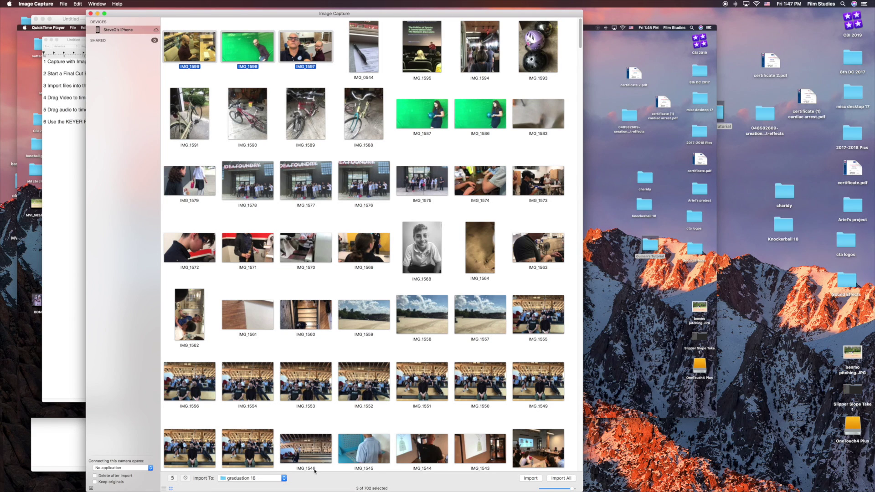
pyautogui.click(283, 478)
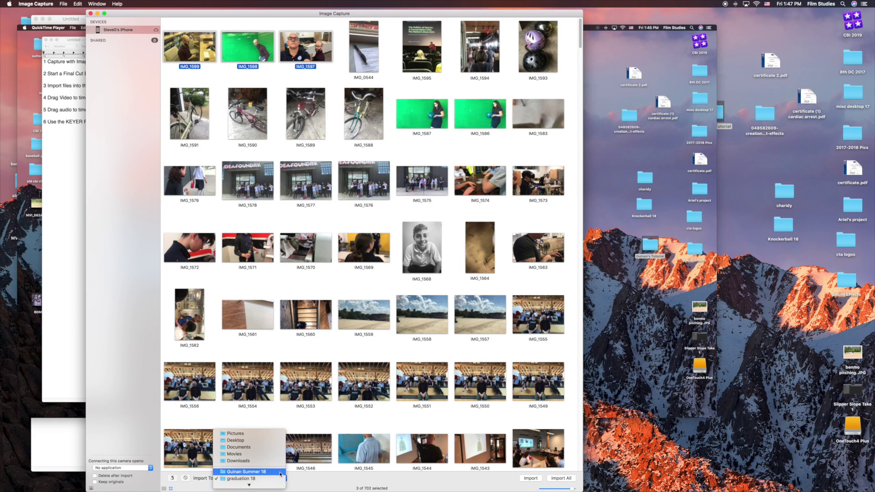
pyautogui.moveTo(249, 485)
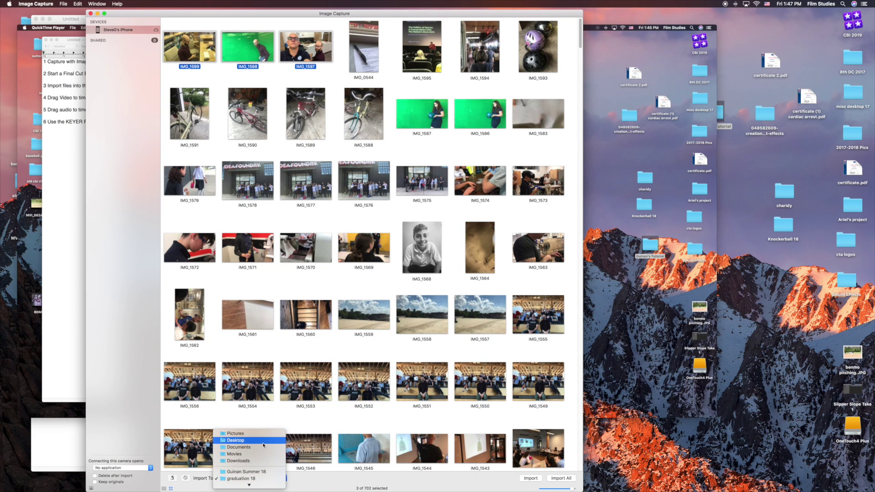
pyautogui.click(249, 484)
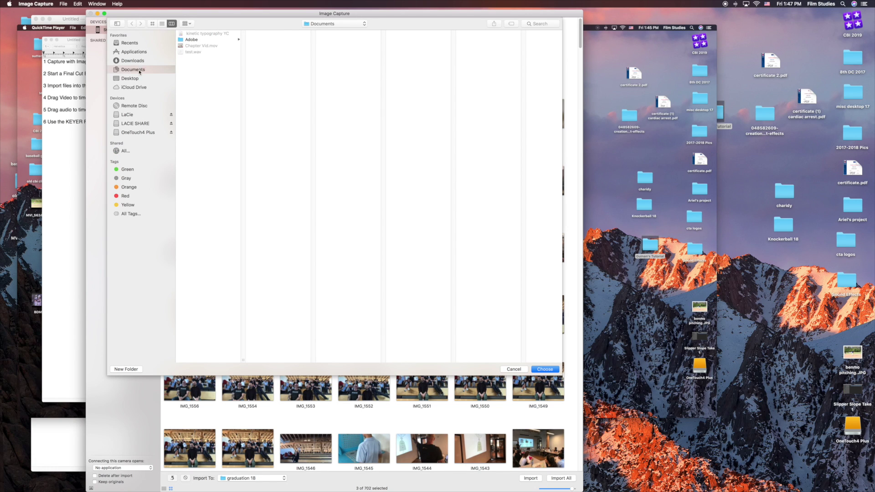
pyautogui.click(143, 78)
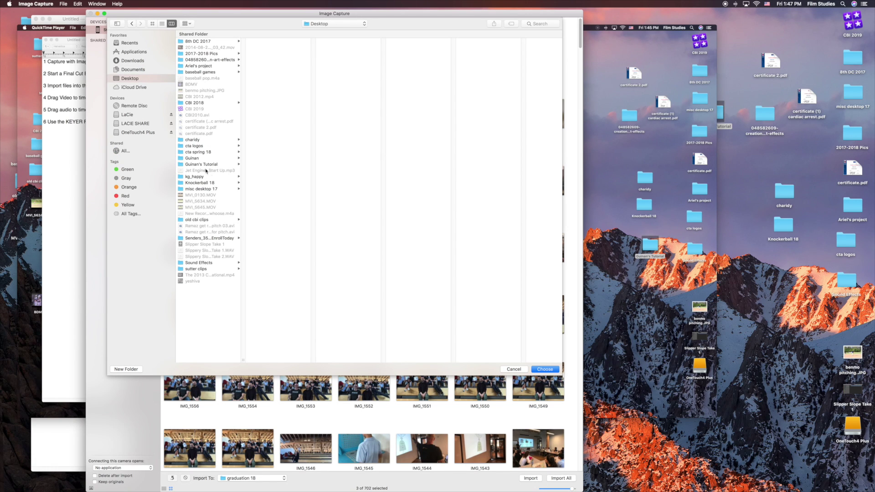
pyautogui.click(202, 165)
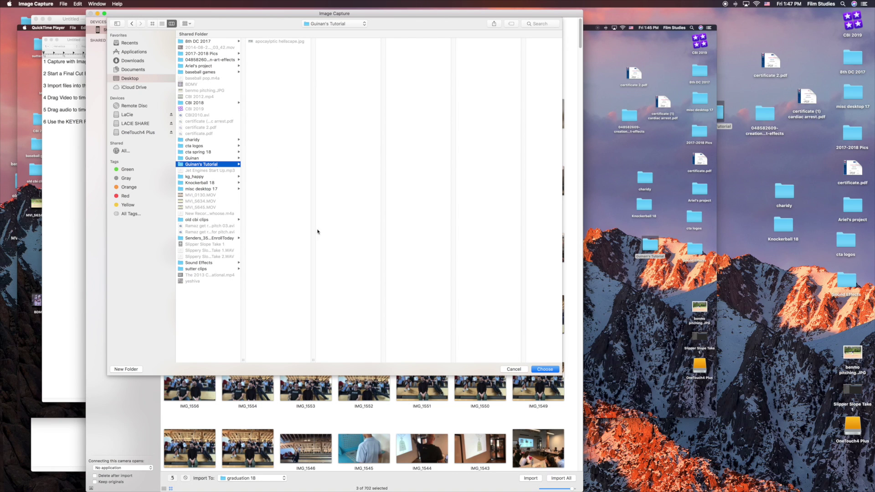
pyautogui.click(547, 373)
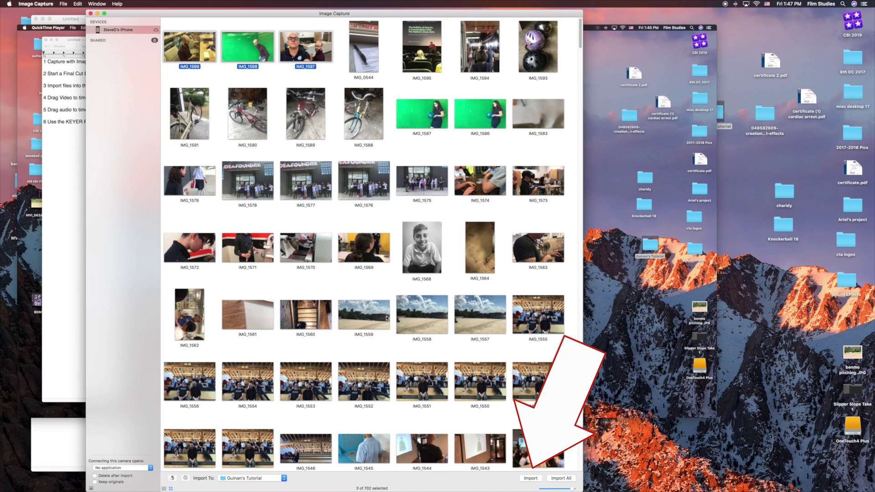
pyautogui.click(531, 479)
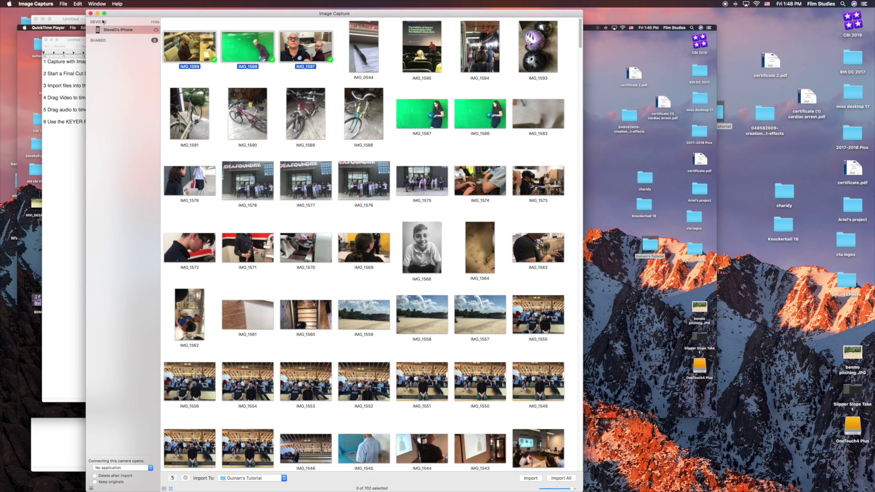
pyautogui.click(91, 14)
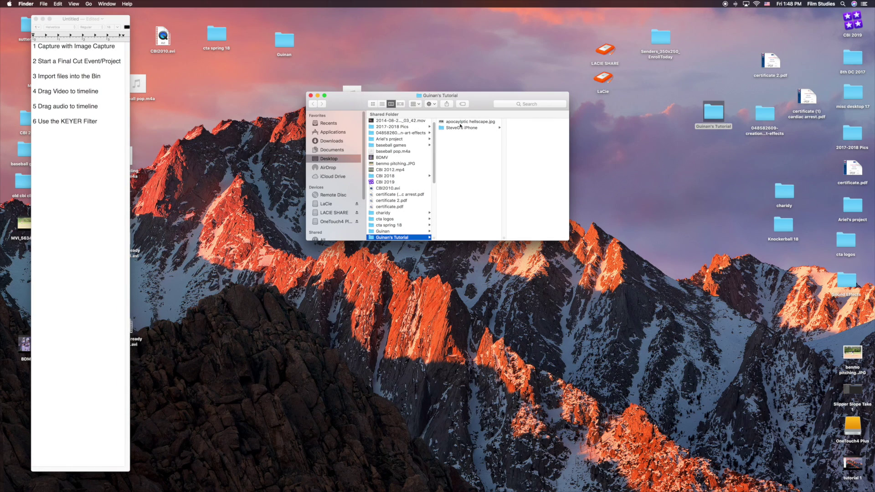
# Step: Preview the imported IMG_1597, IMG_1598 and IMG_1599 clips in the iPhone subfolder of Guinan's Tutorial
pyautogui.click(461, 129)
pyautogui.click(506, 122)
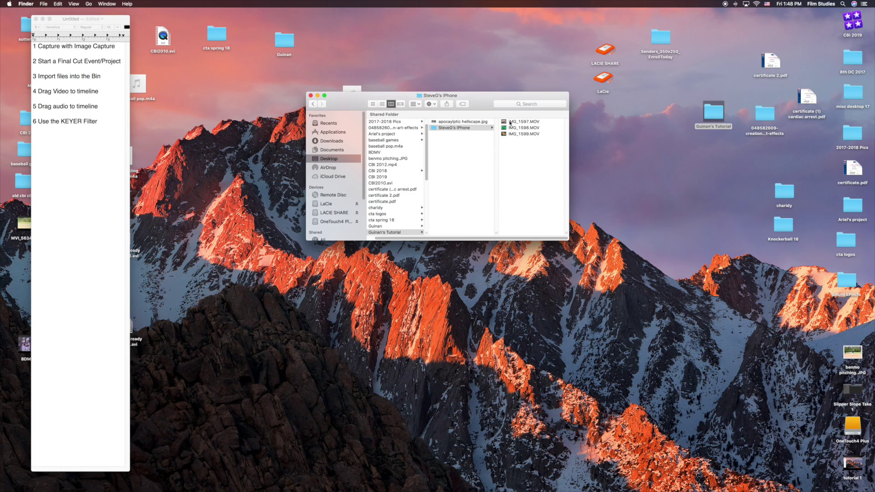
pyautogui.click(444, 128)
pyautogui.click(446, 133)
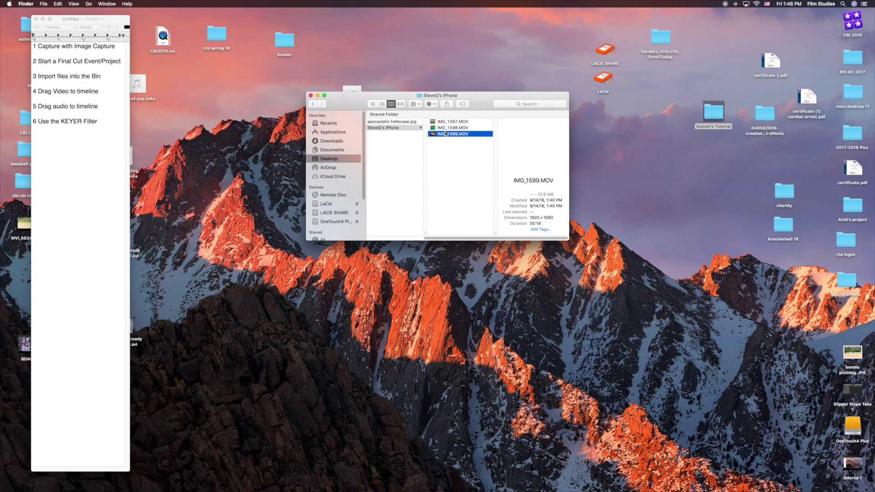
pyautogui.click(446, 122)
pyautogui.click(448, 128)
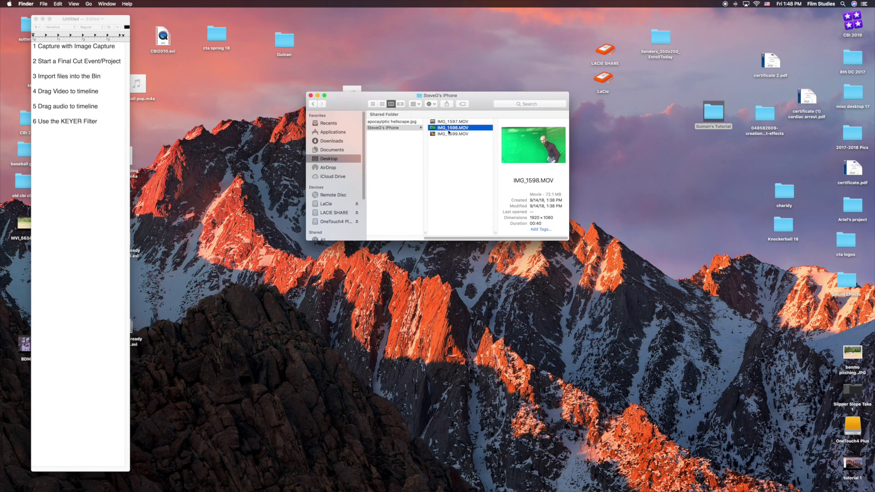
pyautogui.click(449, 133)
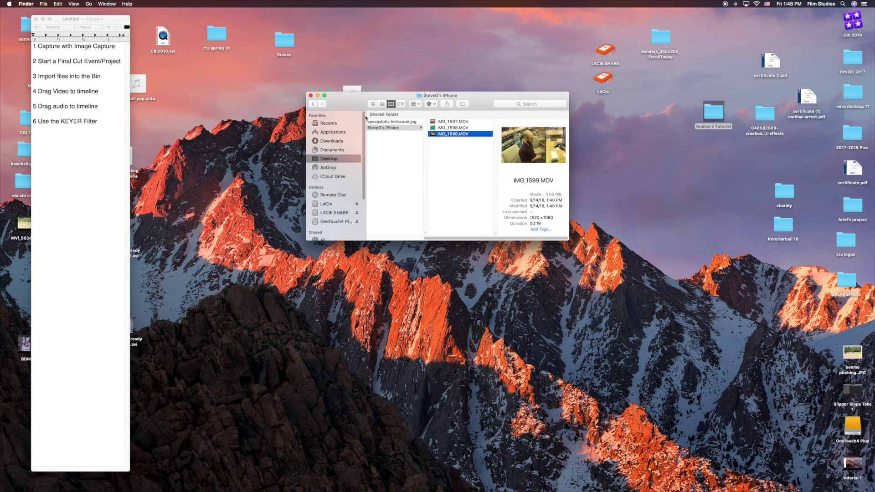
pyautogui.click(318, 97)
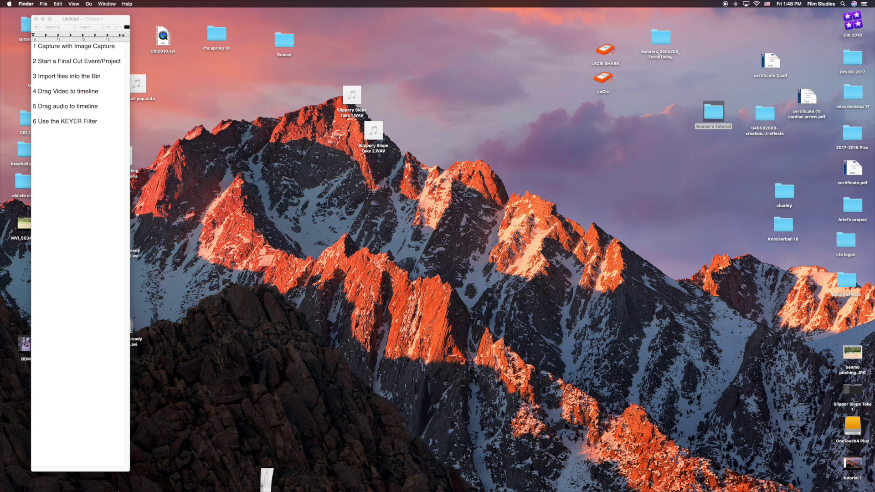
# Step: Switch to Final Cut Pro and create an event named "guinan tutorial" with a new project in the Guinan Classes library
pyautogui.moveTo(397, 490)
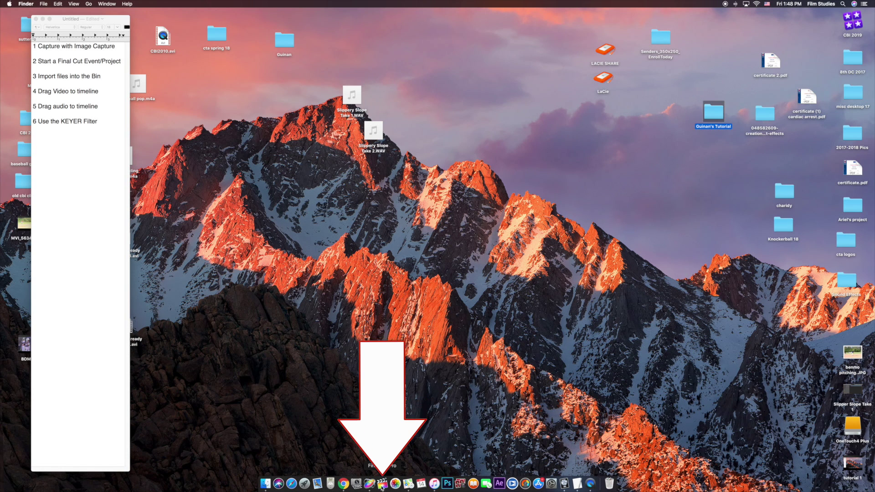
pyautogui.click(381, 487)
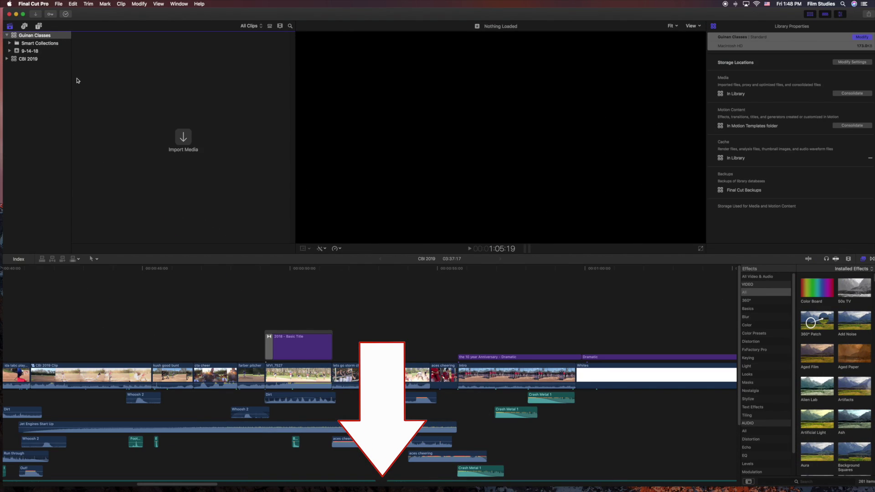
pyautogui.click(41, 38)
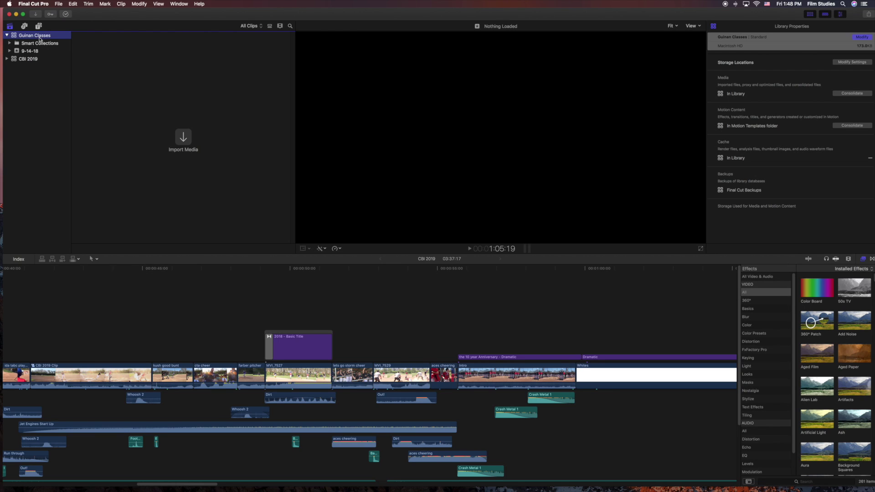
pyautogui.click(59, 5)
pyautogui.moveTo(66, 13)
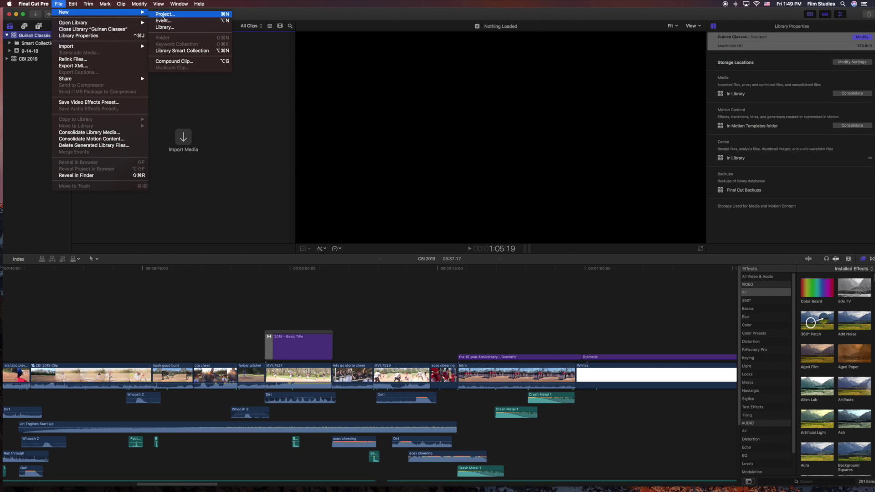
pyautogui.click(171, 21)
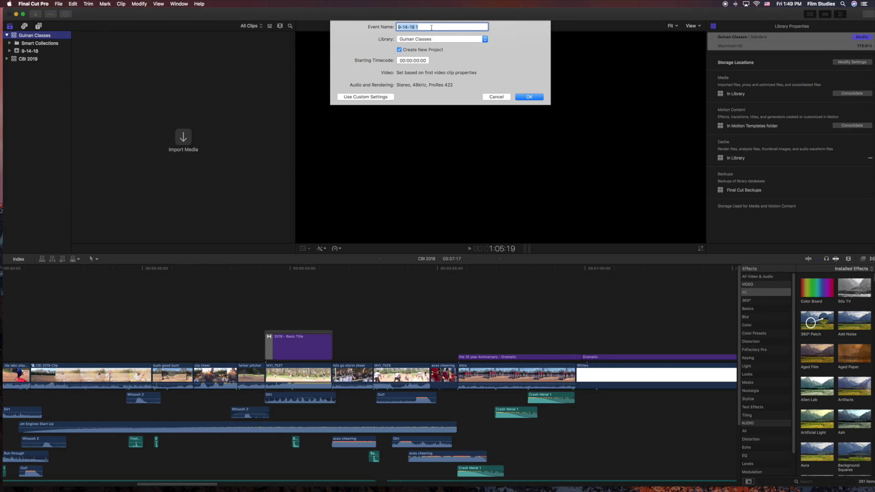
pyautogui.write('guinan tutorial')
pyautogui.click(528, 97)
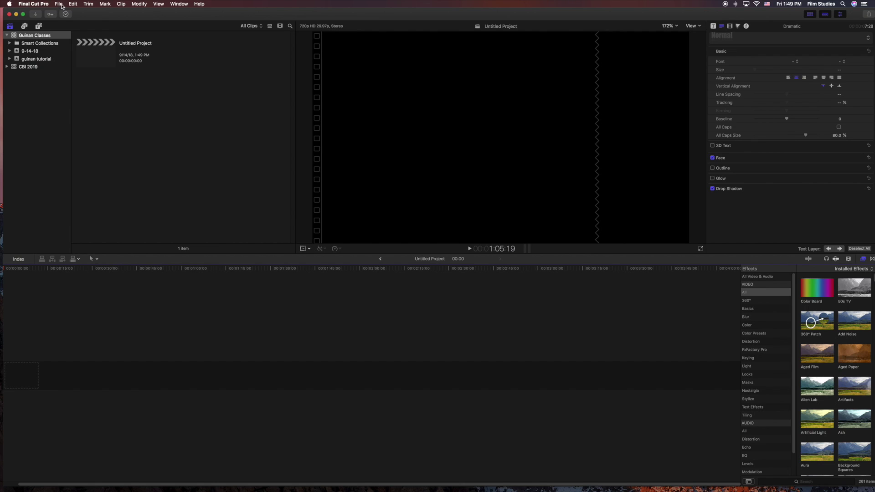
# Step: Create a project named "guinan tutorial" in the 9-14-18 event
pyautogui.click(58, 4)
pyautogui.moveTo(136, 12)
pyautogui.click(214, 14)
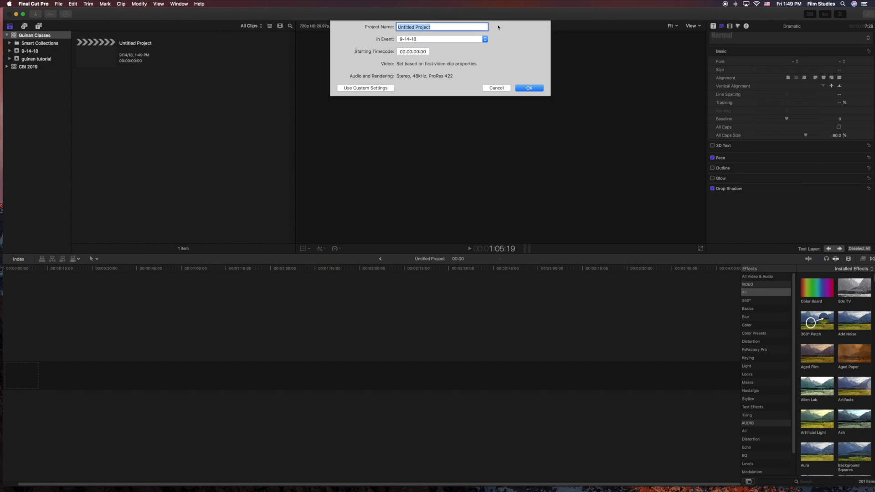
pyautogui.write('guinan tutorial')
pyautogui.press('Return')
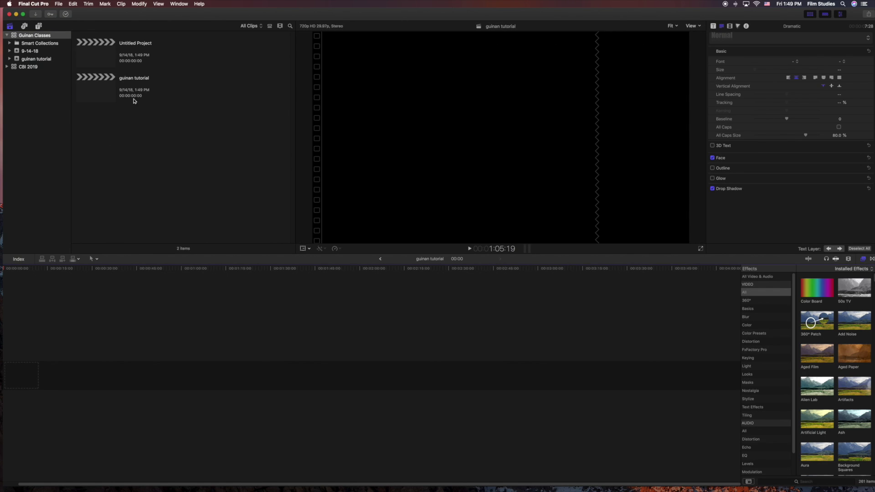
# Step: Open the iPhone subfolder of Guinan's Tutorial in Finder and arrange its window beside the Final Cut Pro window
pyautogui.moveTo(122, 13); pyautogui.dragTo(569, 179)
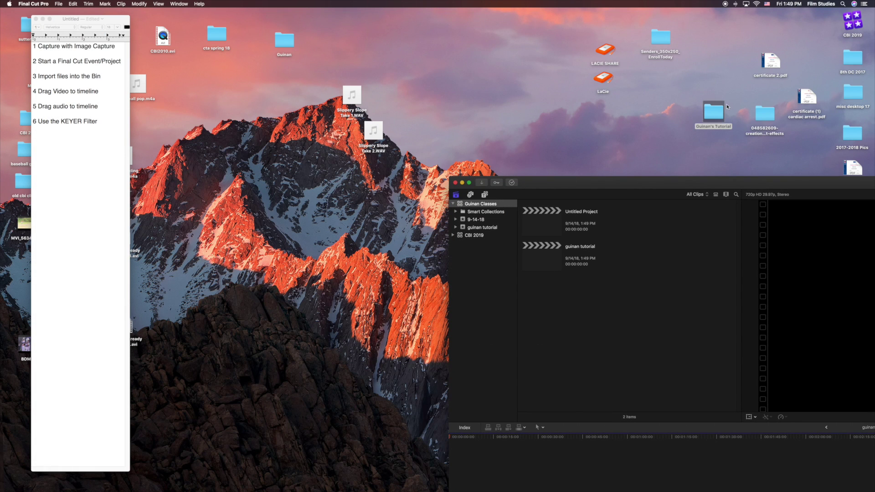
pyautogui.moveTo(717, 110); pyautogui.dragTo(178, 77)
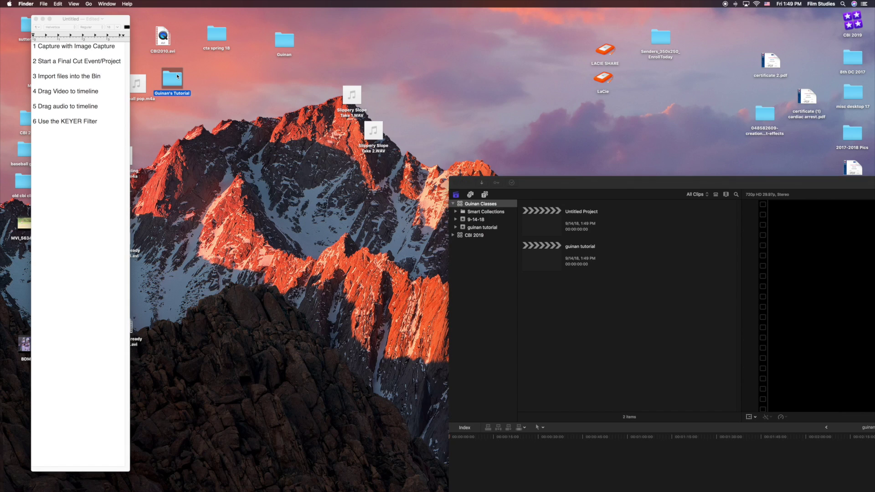
pyautogui.doubleClick(177, 77)
pyautogui.moveTo(355, 101); pyautogui.dragTo(135, 88)
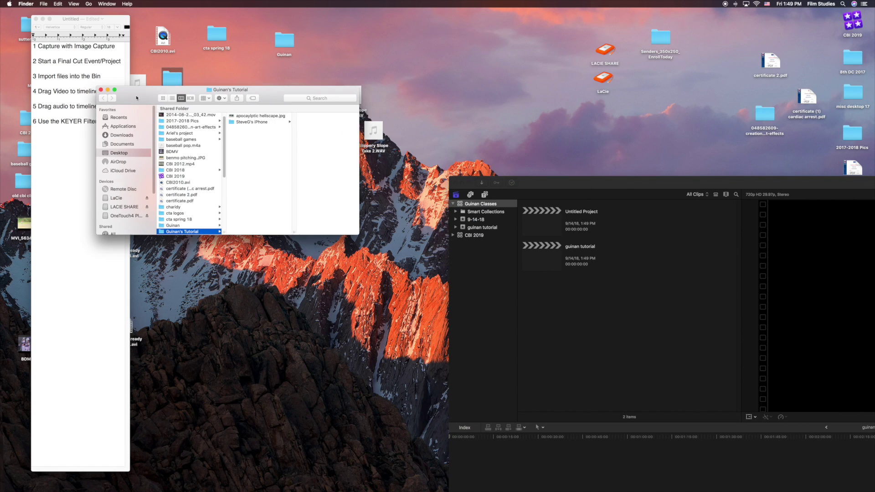
pyautogui.click(242, 123)
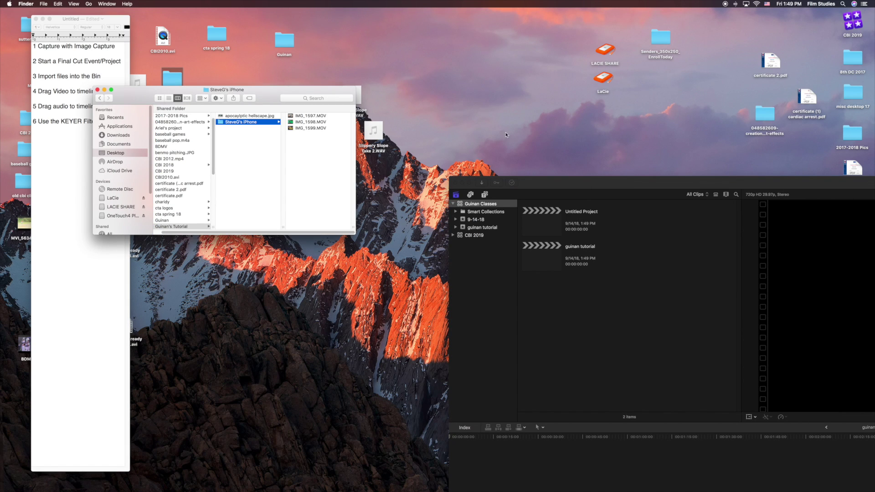
pyautogui.doubleClick(617, 180)
# Step: Import IMG_1597.MOV, IMG_1598.MOV and IMG_1599.MOV from Finder into the "guinan tutorial" event and display the event's clips
pyautogui.click(319, 117)
pyautogui.click(318, 117)
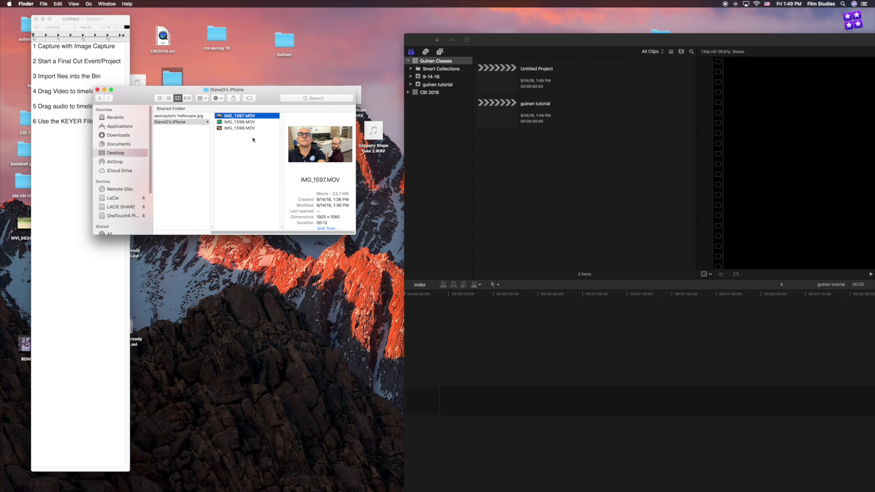
pyautogui.keyDown('shift'); pyautogui.click(247, 129); pyautogui.keyUp('shift')
pyautogui.moveTo(247, 123); pyautogui.dragTo(438, 88)
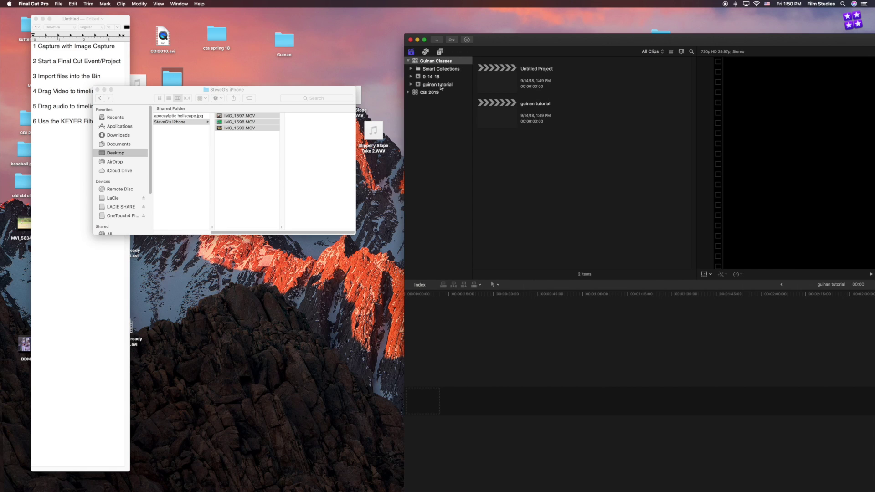
pyautogui.click(441, 86)
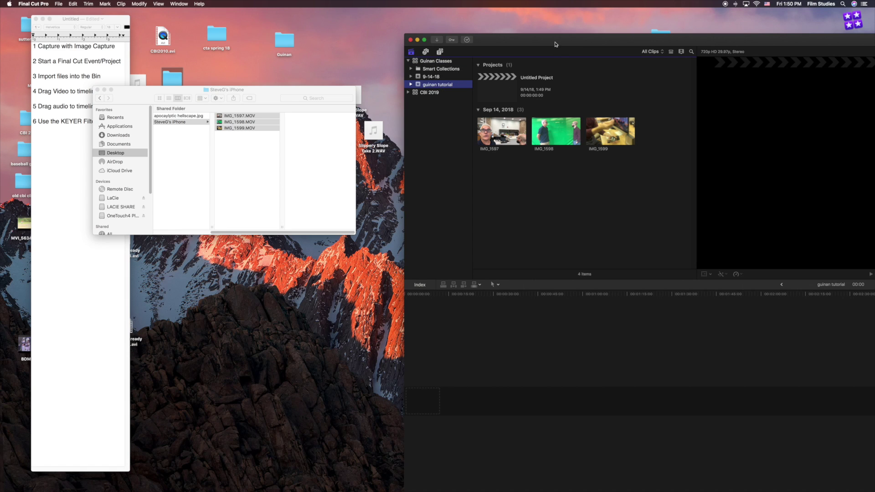
pyautogui.moveTo(556, 40); pyautogui.dragTo(502, 33)
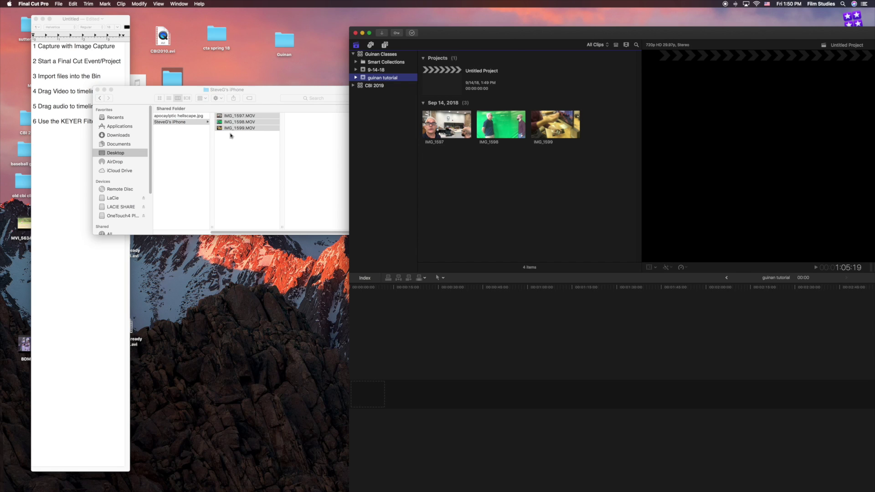
# Step: Import apocaylptic hellscape.jpg from Finder into the "guinan tutorial" event and bring the Final Cut Pro window fully into view
pyautogui.click(192, 117)
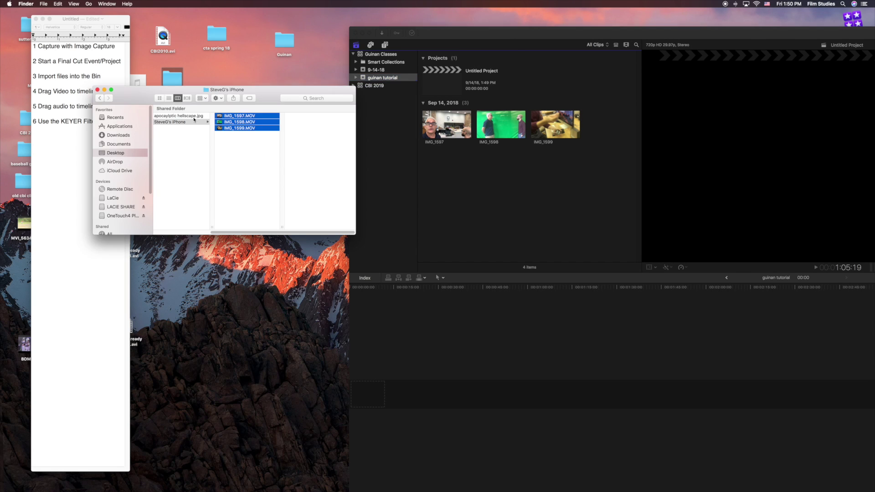
pyautogui.moveTo(186, 117); pyautogui.dragTo(391, 76)
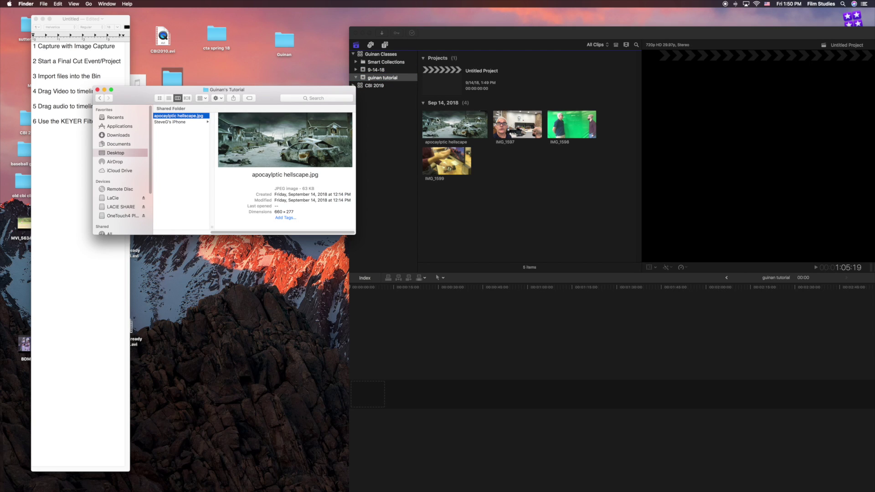
pyautogui.click(437, 120)
pyautogui.doubleClick(497, 32)
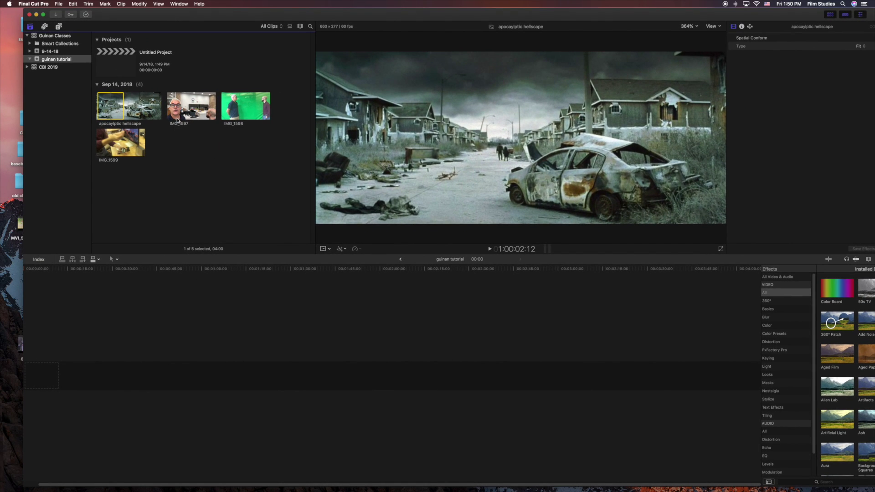
# Step: Add the apocaylptic hellscape image to the empty timeline, accepting 1080p HD, 1920x1080, 23.98p and Apple ProRes 422 project settings
pyautogui.click(183, 161)
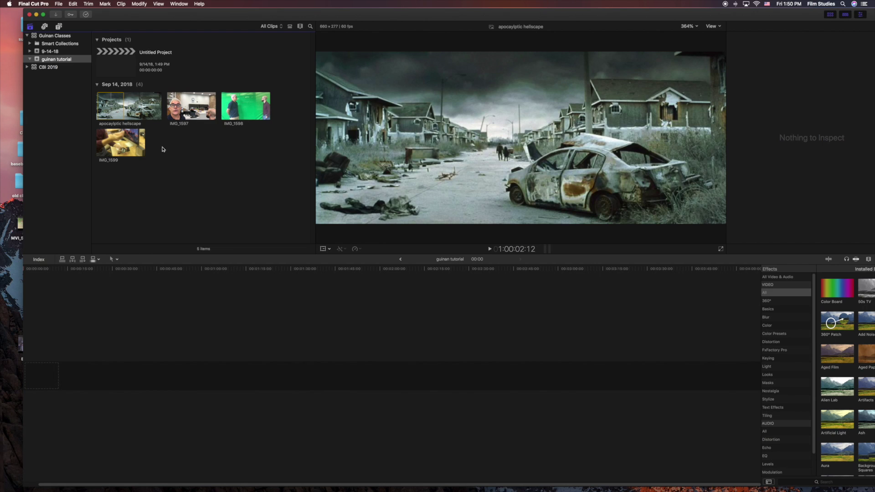
pyautogui.click(232, 109)
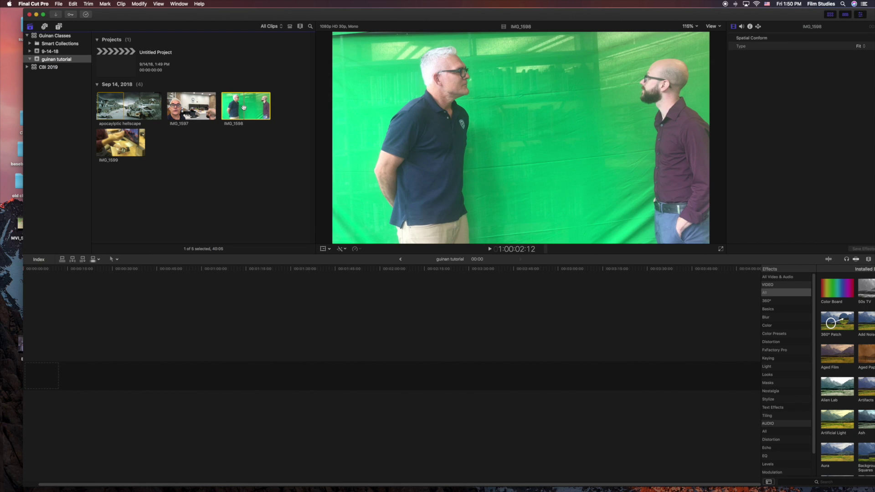
pyautogui.moveTo(225, 226); pyautogui.dragTo(103, 365)
pyautogui.click(106, 107)
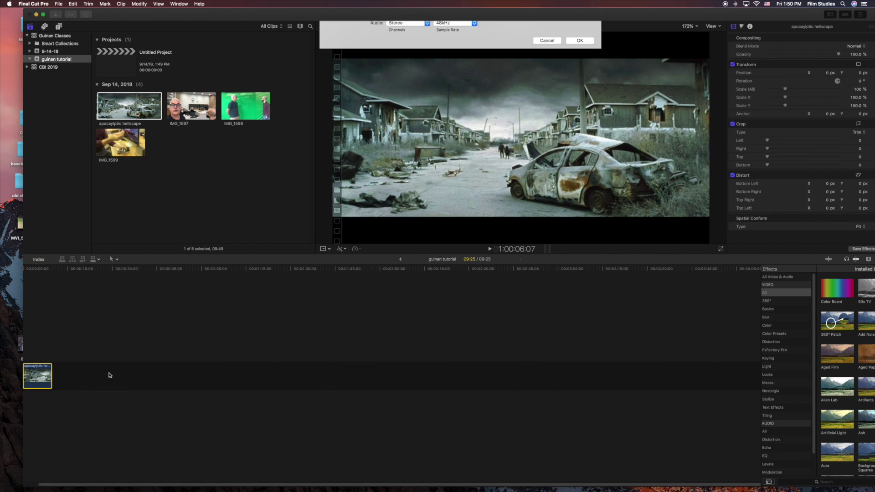
pyautogui.click(579, 123)
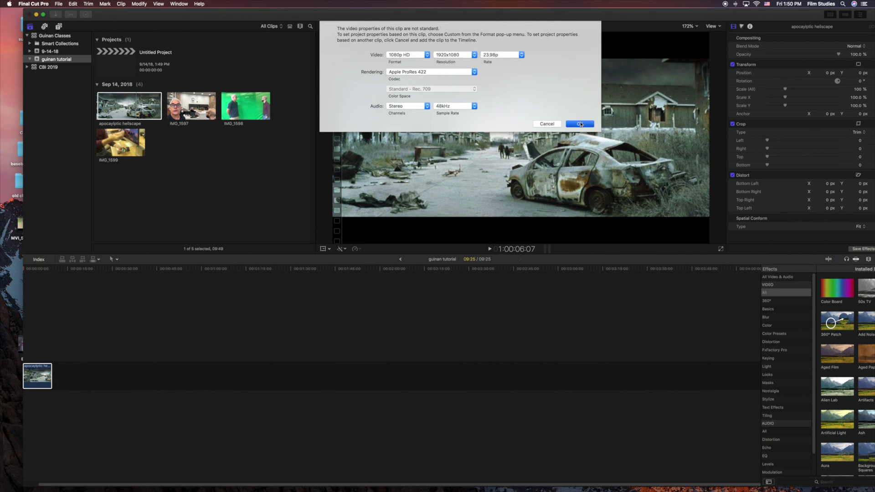
# Step: Extend the hellscape image to about 55 seconds and stack IMG_1598 above it in the timeline
pyautogui.click(50, 375)
pyautogui.moveTo(51, 376); pyautogui.dragTo(187, 377)
pyautogui.moveTo(226, 99); pyautogui.dragTo(41, 346)
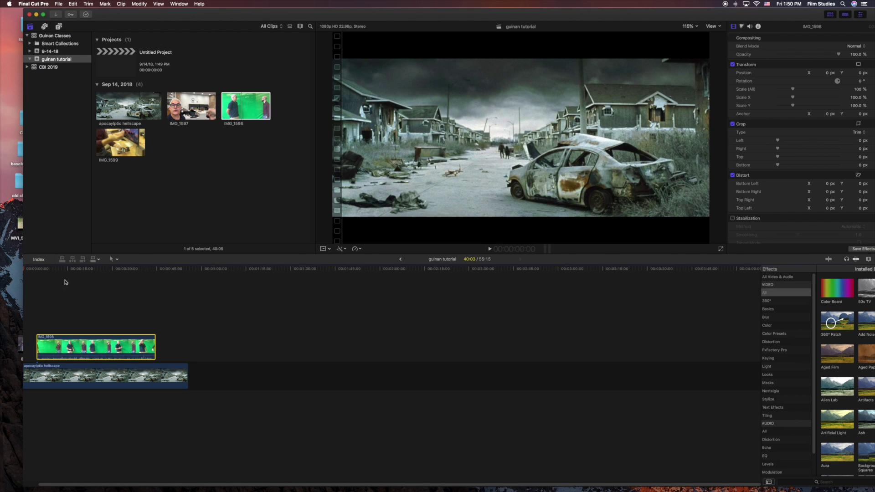
pyautogui.moveTo(67, 269); pyautogui.dragTo(82, 271)
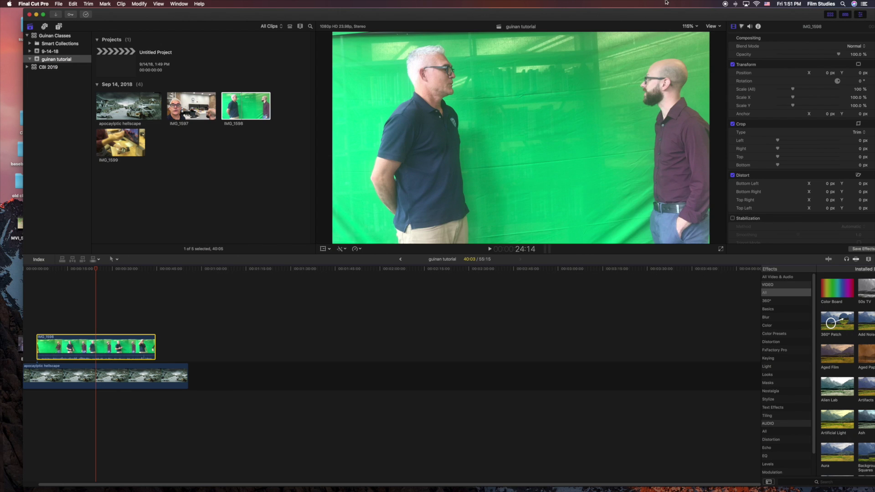
# Step: Search the video effects for "keyer" and apply the Keyer effect to the IMG_1598 clip
pyautogui.moveTo(673, 13); pyautogui.dragTo(655, 13)
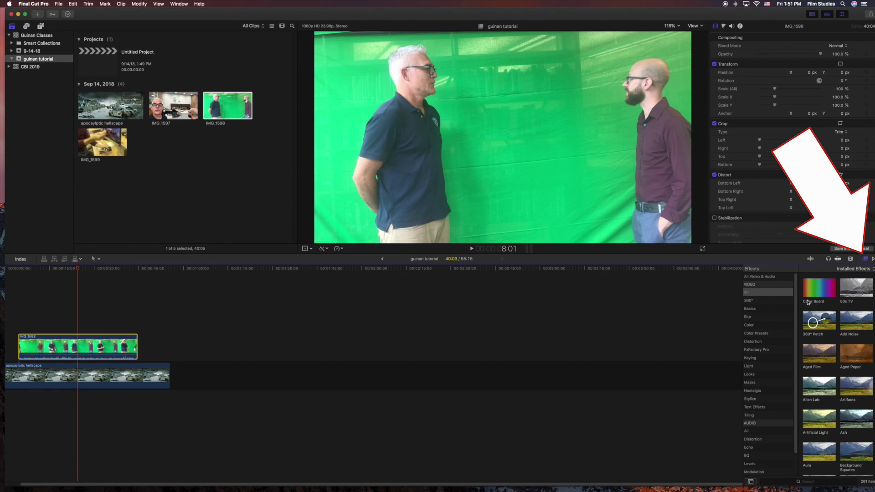
pyautogui.click(865, 259)
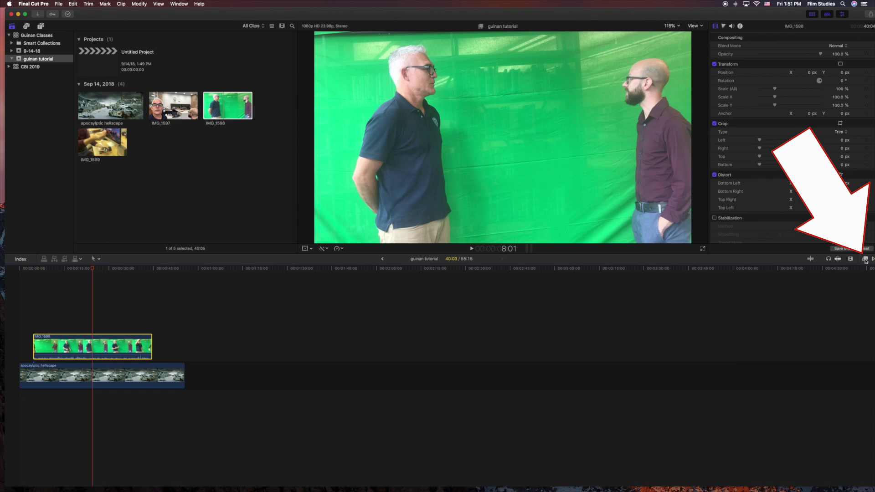
pyautogui.click(864, 259)
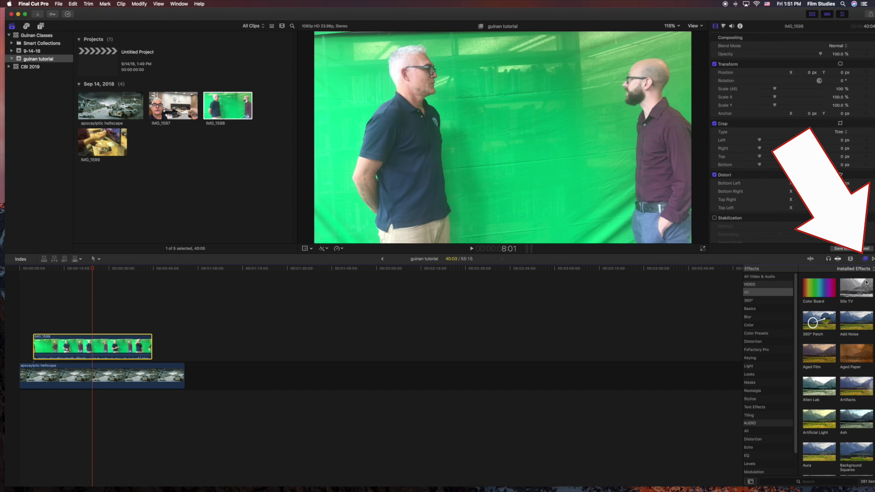
pyautogui.click(850, 422)
pyautogui.click(851, 376)
pyautogui.click(850, 319)
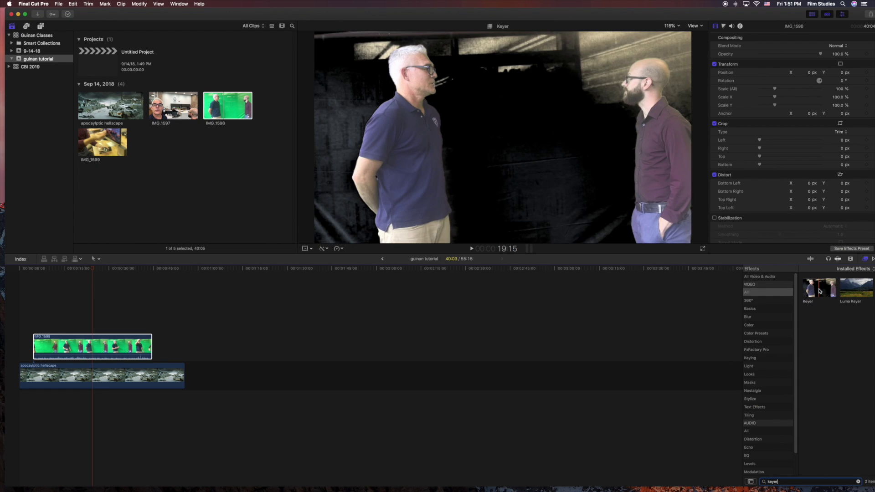
pyautogui.moveTo(819, 291); pyautogui.dragTo(88, 346)
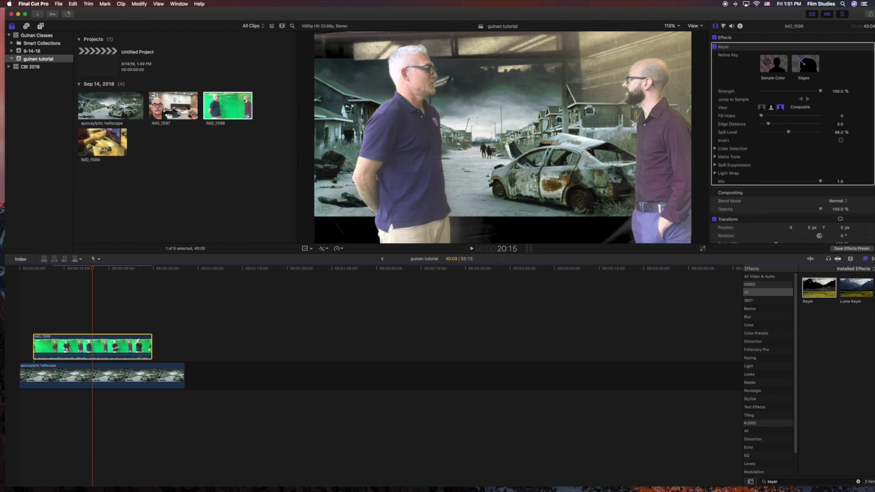
# Step: Scale the apocaylptic hellscape background to 186.6% to fill the frame and play the composite from the start of IMG_1598
pyautogui.click(121, 388)
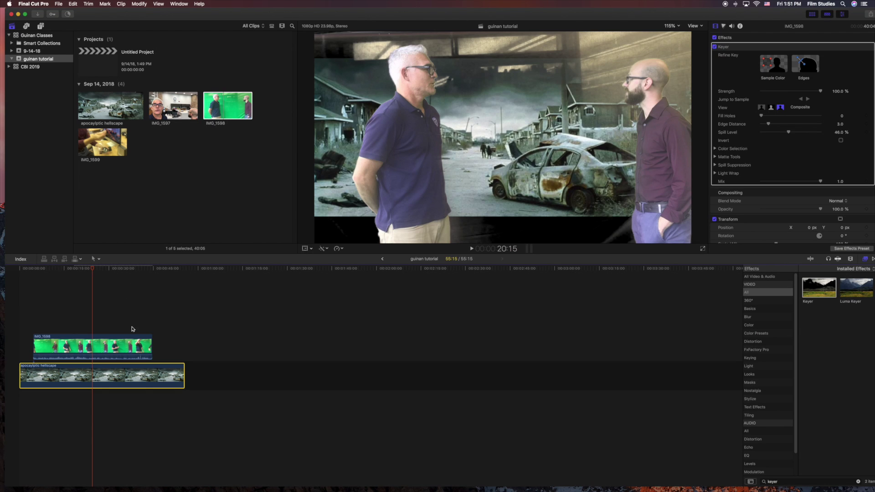
pyautogui.moveTo(317, 11); pyautogui.dragTo(311, 6)
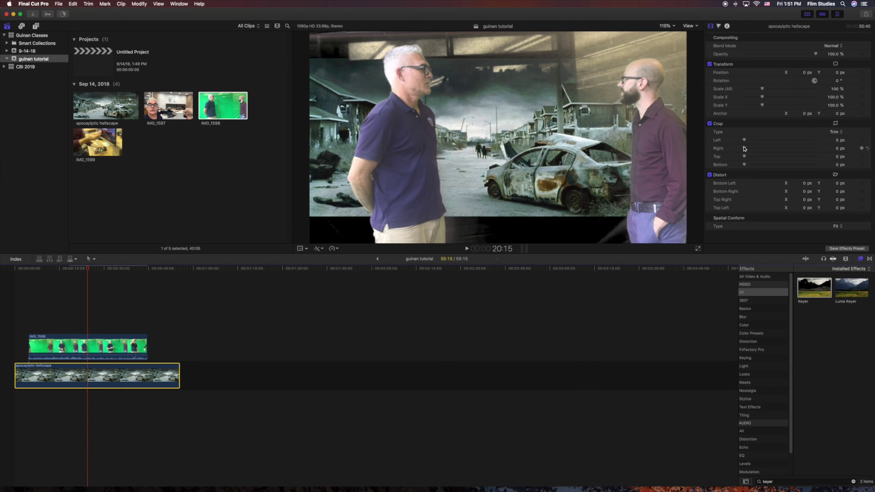
pyautogui.moveTo(763, 90); pyautogui.dragTo(779, 89)
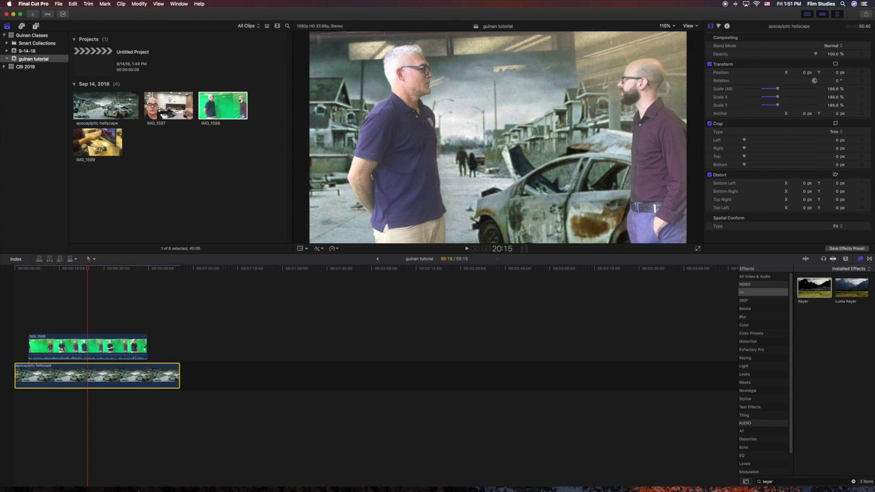
pyautogui.click(29, 275)
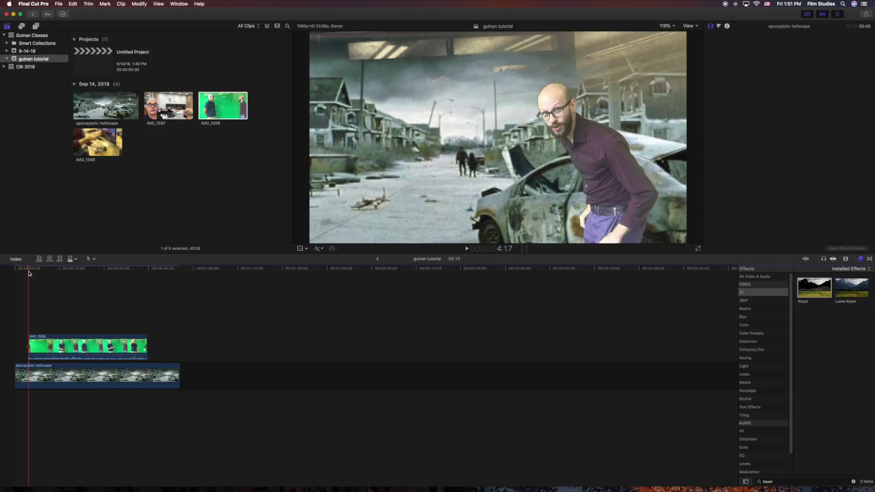
pyautogui.press('space')
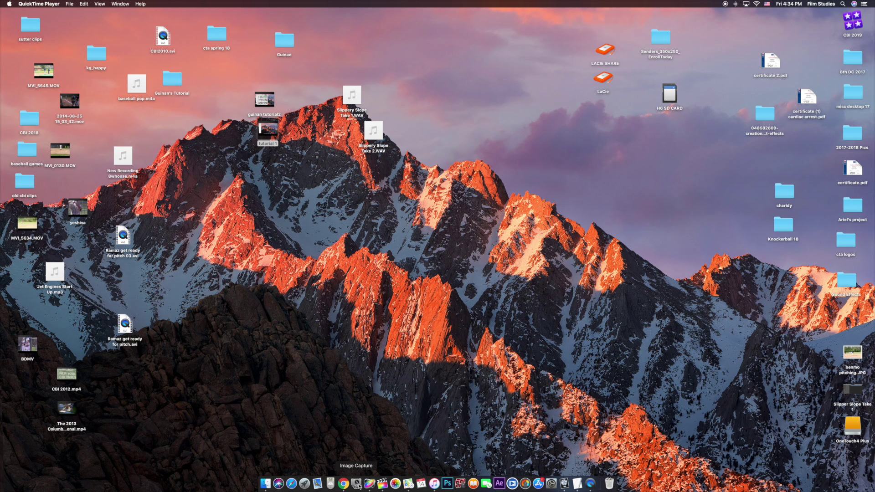
# Step: Open Final Cut Pro, then select ZOOM0008_LR.WAV in the Guinan's Tutorial folder in Finder
pyautogui.click(383, 484)
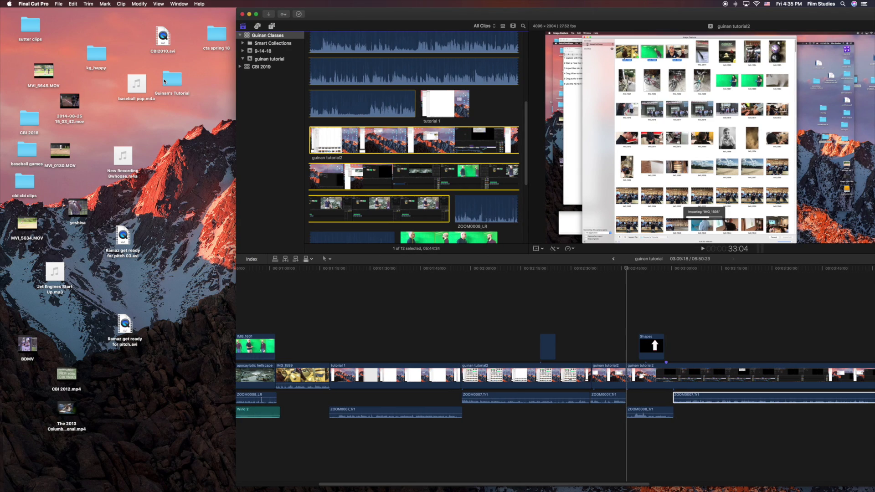
pyautogui.doubleClick(165, 81)
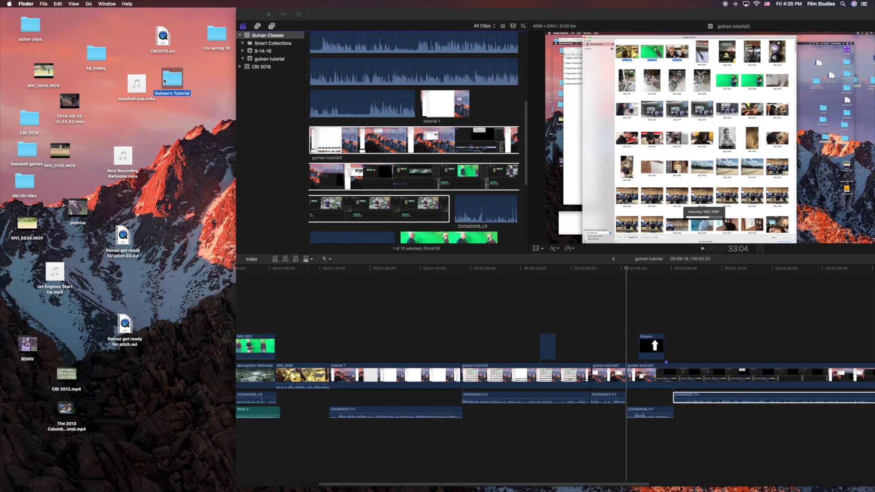
pyautogui.click(120, 153)
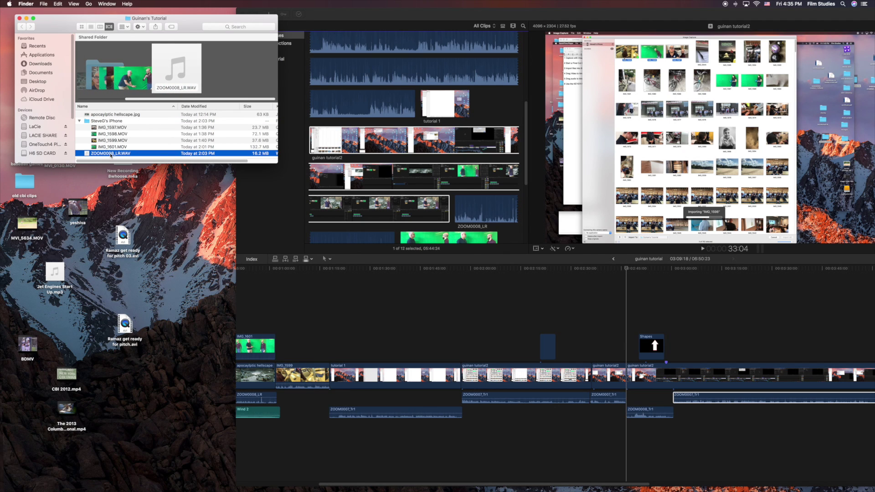
# Step: Arrange the Finder window beside Final Cut Pro and import ZOOM0008_LR.WAV into the "guinan tutorial" event
pyautogui.moveTo(119, 155); pyautogui.dragTo(299, 152)
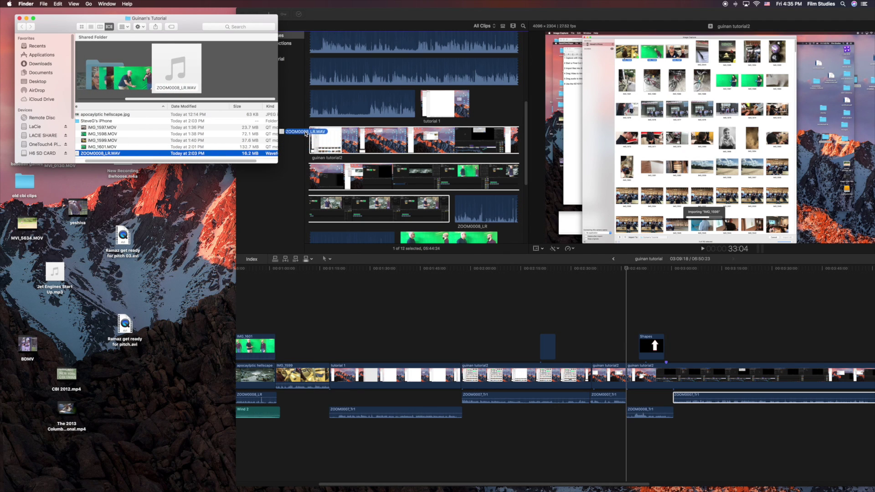
pyautogui.moveTo(136, 307); pyautogui.dragTo(161, 159)
pyautogui.moveTo(186, 20); pyautogui.dragTo(112, 18)
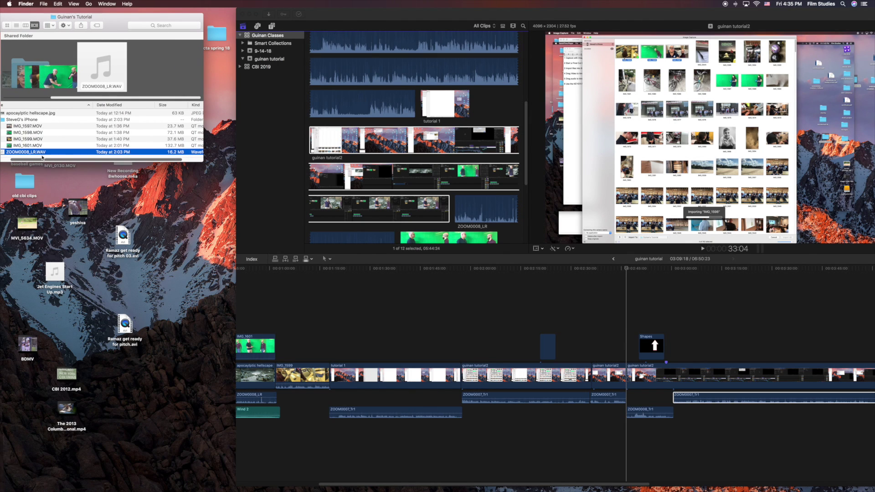
pyautogui.moveTo(44, 152); pyautogui.dragTo(167, 117)
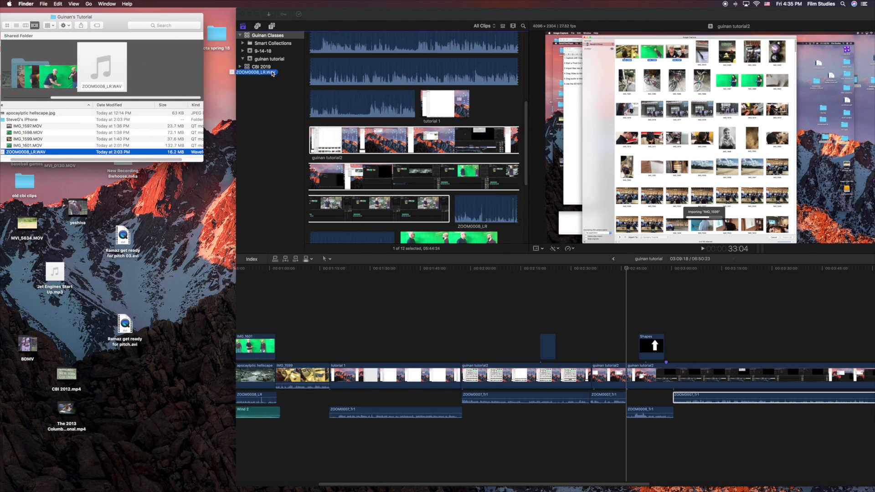
pyautogui.moveTo(276, 69); pyautogui.dragTo(286, 56)
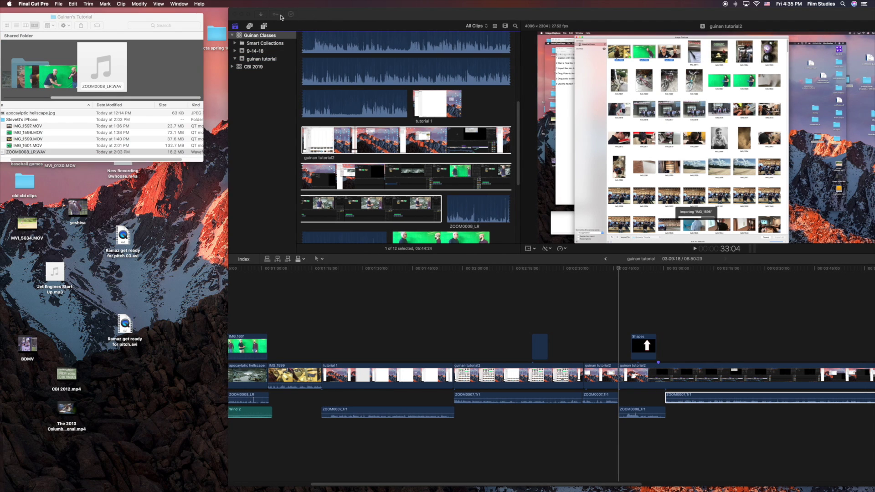
# Step: Bring the Final Cut Pro window back into view and display the audio clips of the "guinan tutorial" event
pyautogui.moveTo(325, 17); pyautogui.dragTo(105, 15)
pyautogui.click(41, 61)
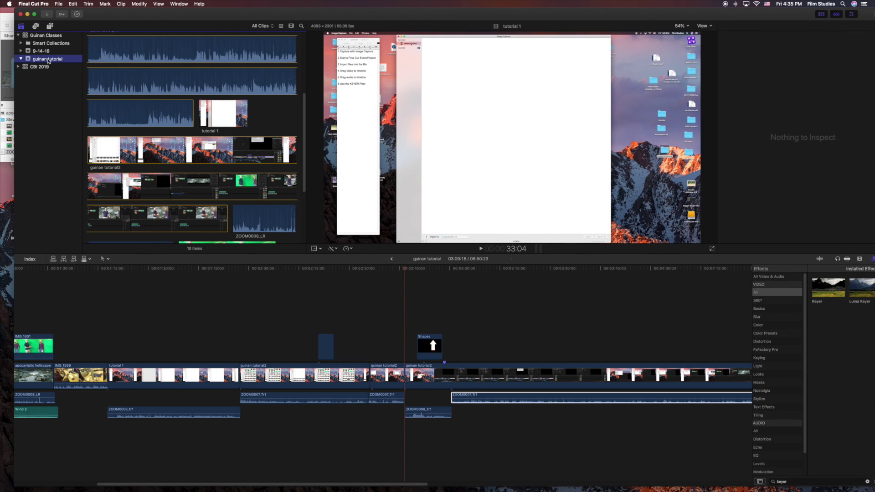
pyautogui.scroll(-2, 157, 101)
pyautogui.scroll(-4, 157, 101)
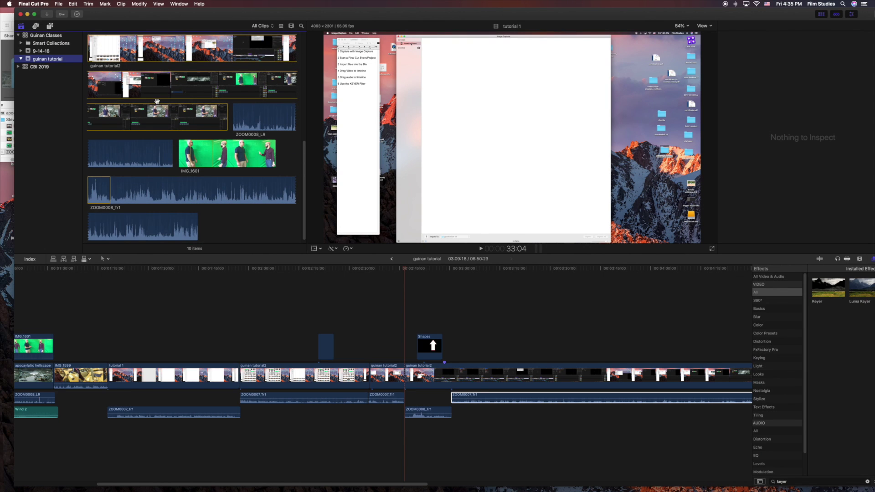
# Step: Connect the ZOOM0008_LR audio below the IMG_1601 composite near the timeline's end and align it with the start of the hellscape background
pyautogui.moveTo(228, 486); pyautogui.dragTo(535, 474)
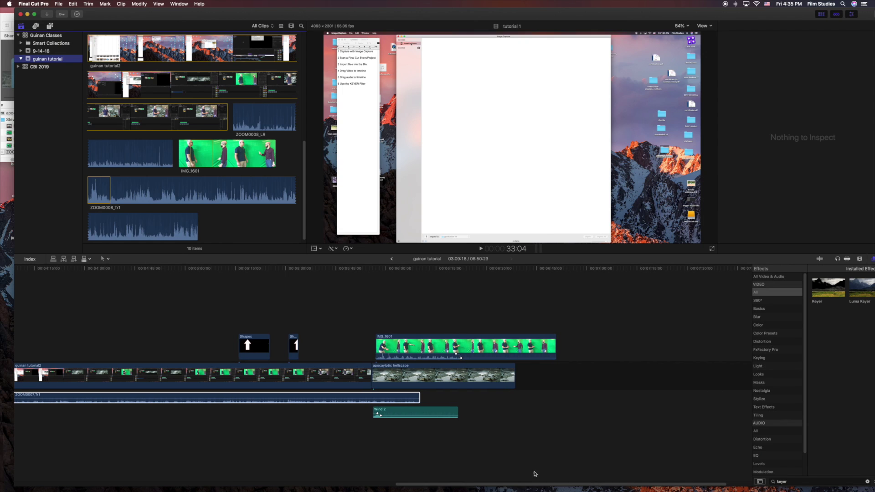
pyautogui.click(427, 275)
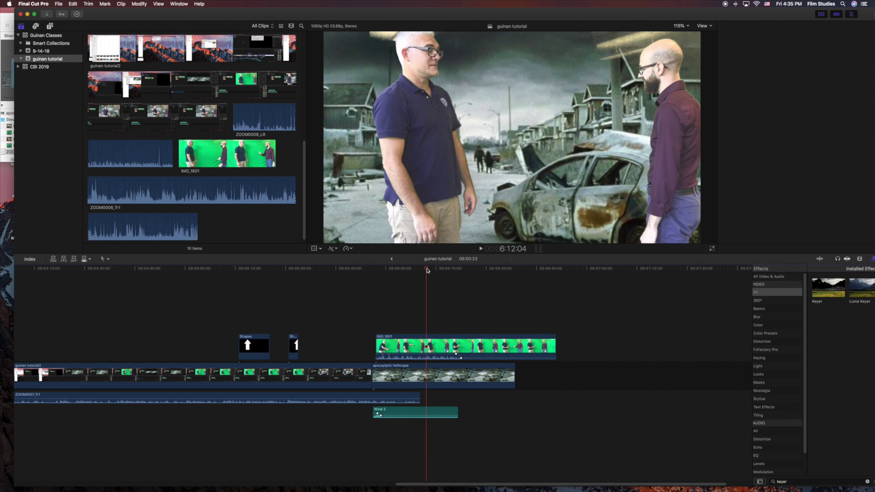
pyautogui.press('super+4')
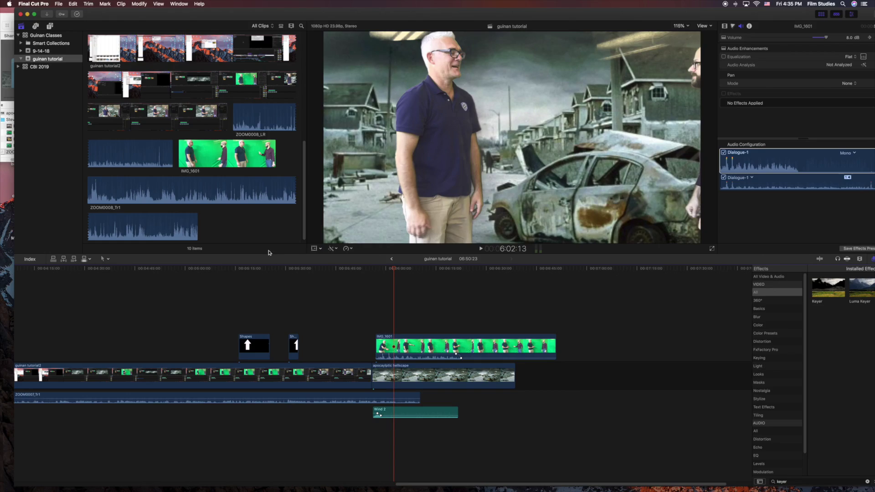
pyautogui.click(134, 192)
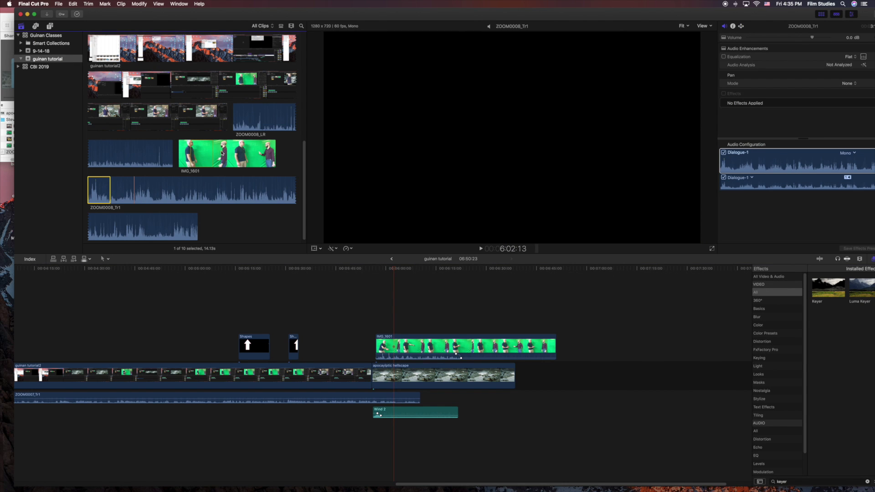
pyautogui.click(255, 127)
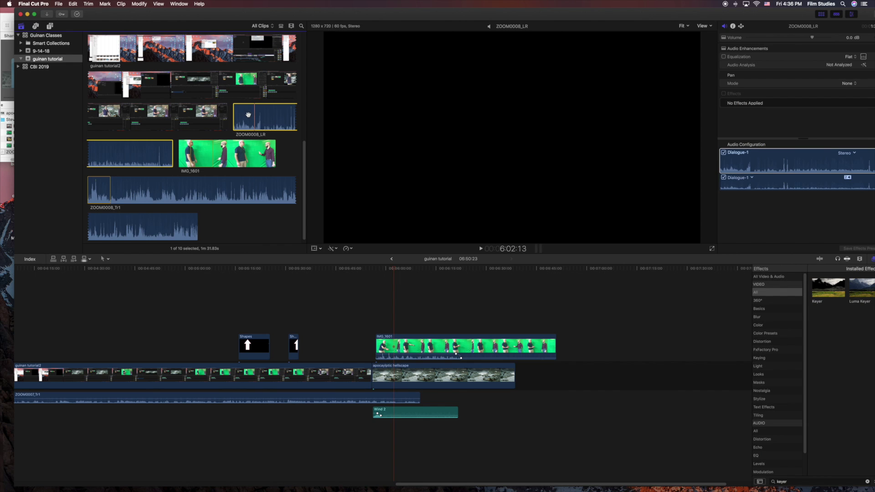
pyautogui.press('q')
pyautogui.moveTo(385, 411); pyautogui.dragTo(395, 412)
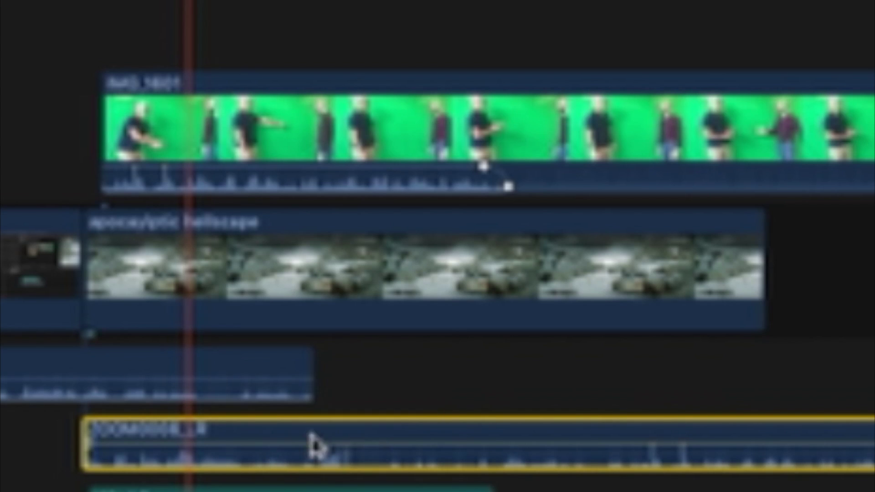
pyautogui.moveTo(420, 412)
pyautogui.mouseDown()
pyautogui.moveTo(396, 410)
pyautogui.moveTo(418, 409)
pyautogui.mouseUp()
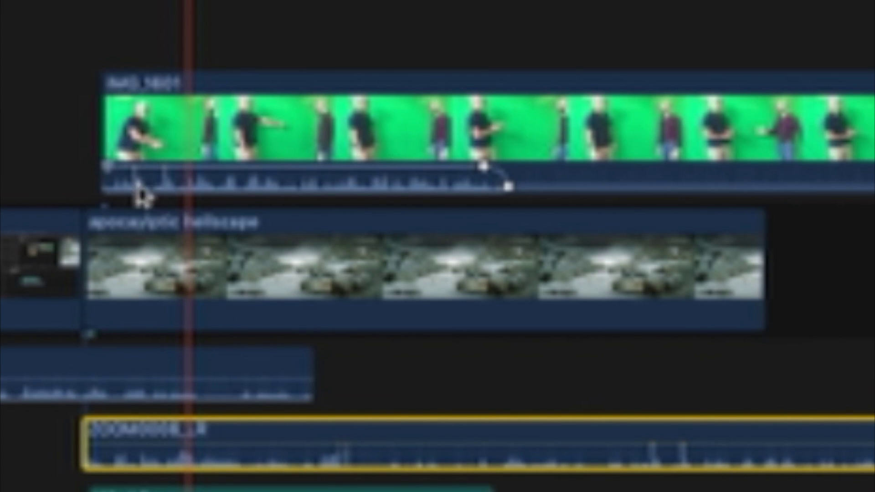
# Step: Slide the ZOOM0008_LR audio earlier until its two clap peaks roughly match those in IMG_1601's audio, and play the section to check sync
pyautogui.click(364, 443)
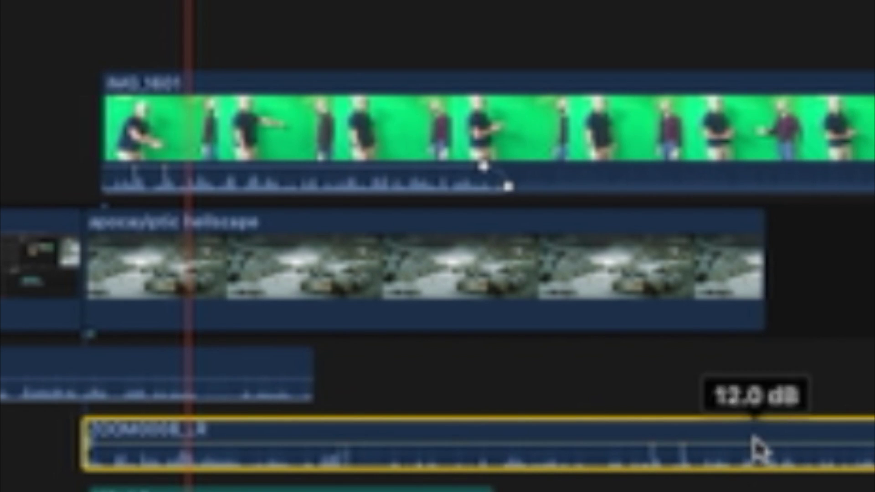
pyautogui.moveTo(758, 447); pyautogui.dragTo(348, 431)
pyautogui.press('Left')
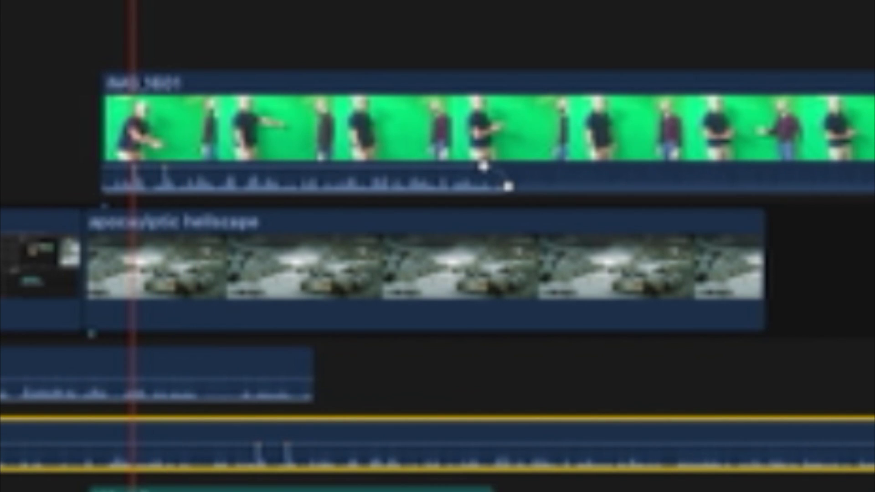
pyautogui.moveTo(343, 441); pyautogui.dragTo(235, 432)
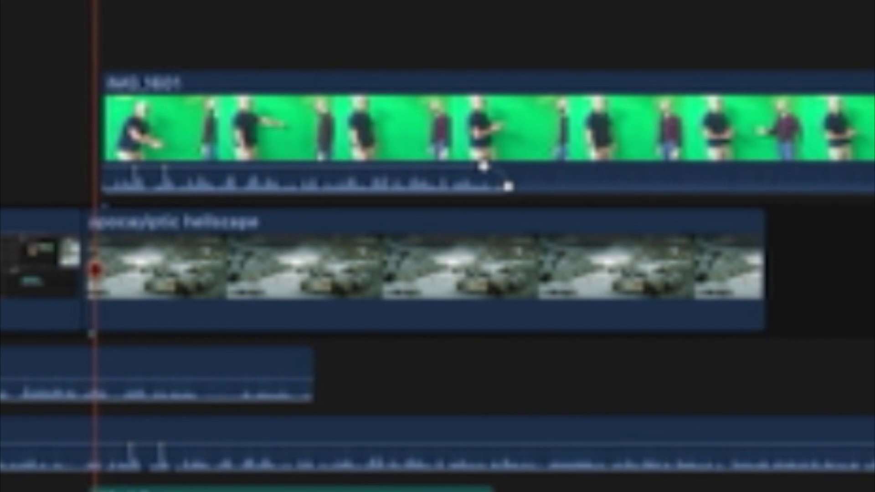
pyautogui.press('space')
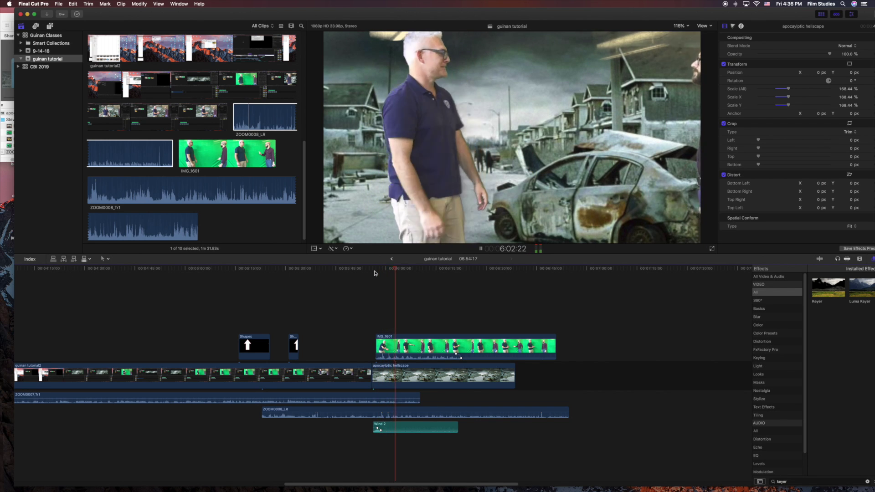
pyautogui.press('space')
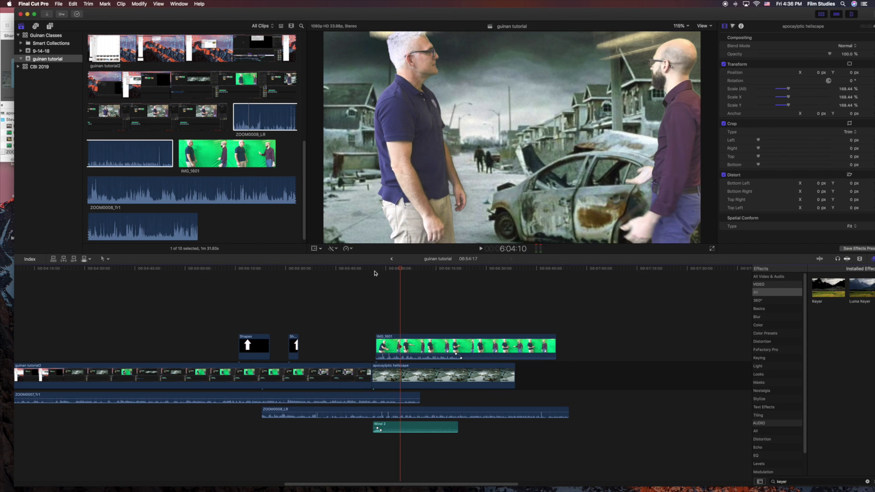
# Step: Trim the end of ZOOM0007_Tr1 and the start of ZOOM0008_LR to the start of the apocalyptic hellscape clip, and play the section
pyautogui.moveTo(418, 395); pyautogui.dragTo(372, 394)
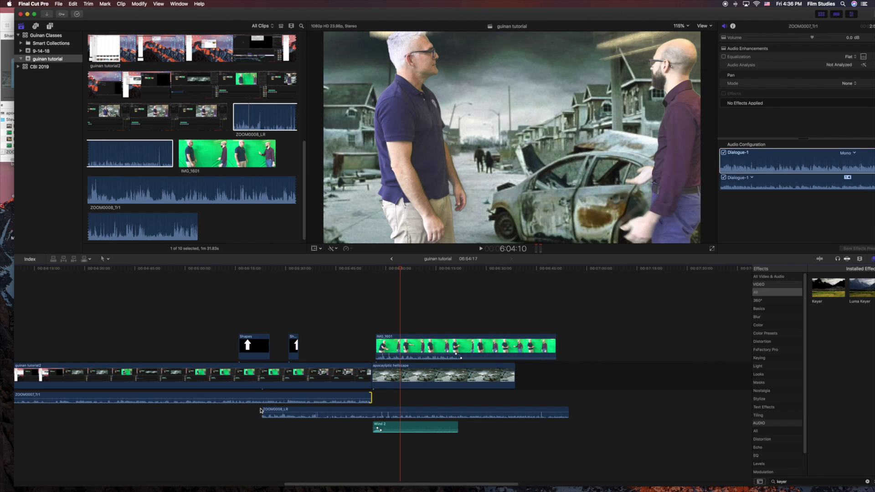
pyautogui.moveTo(264, 411); pyautogui.dragTo(371, 411)
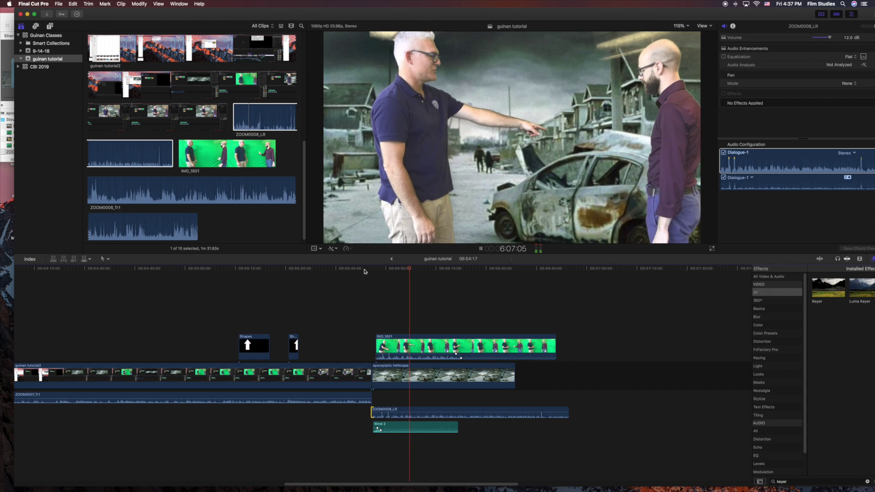
pyautogui.press('space')
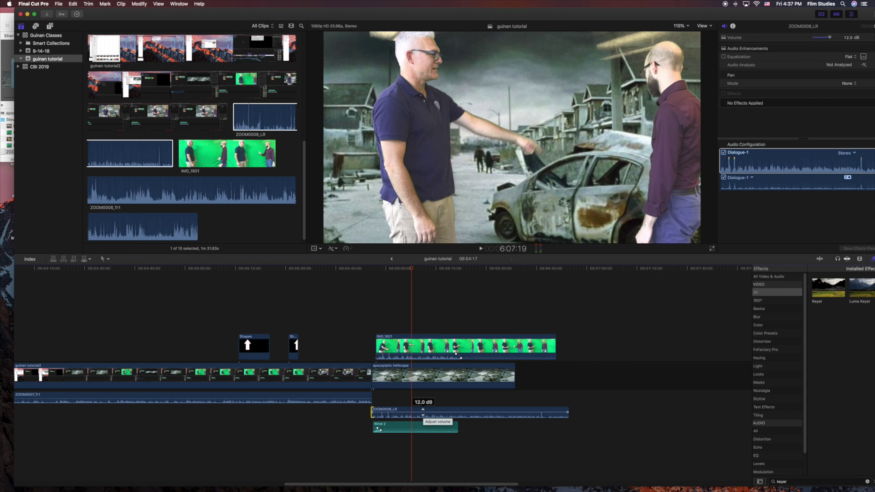
# Step: Fine-align the ZOOM0008_LR clap peaks with the matching peaks in IMG_1601's audio waveform, and play back the composite to check sync
pyautogui.press('super+equal')
pyautogui.press('super+equal')
pyautogui.press('super+equal')
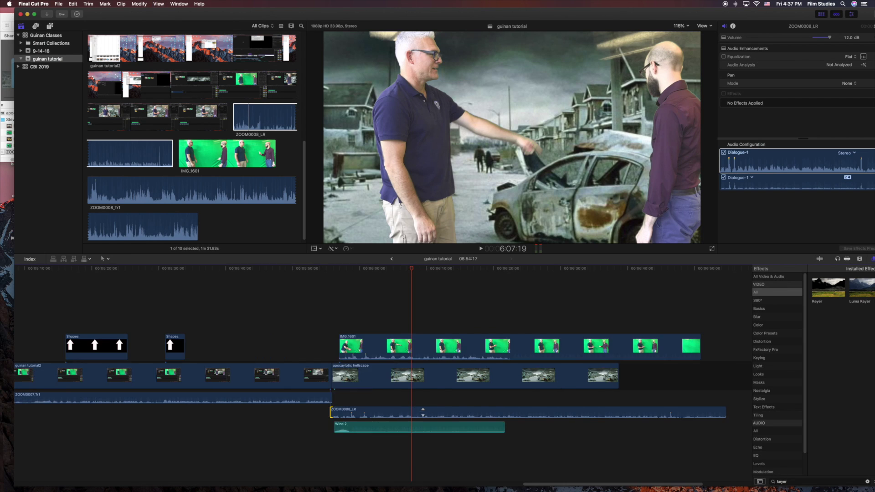
pyautogui.press('super+equal')
pyautogui.press('super+equal')
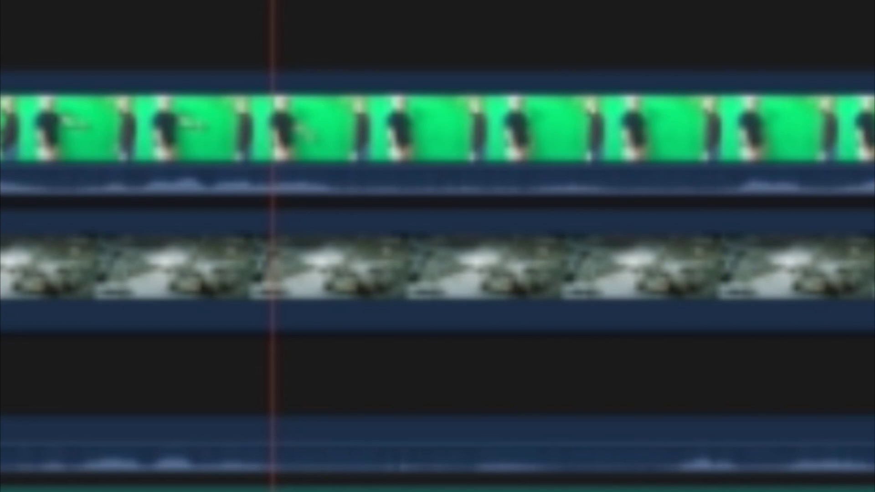
pyautogui.hscroll(5, 437, 273)
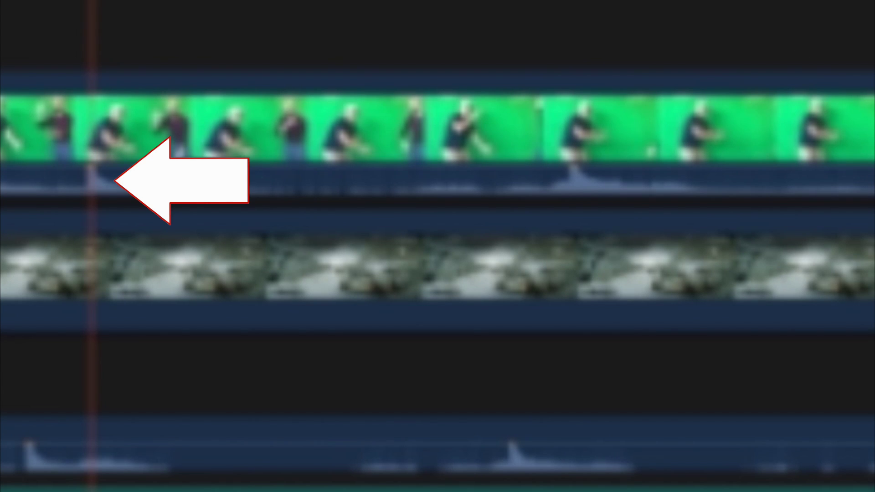
pyautogui.moveTo(178, 443)
pyautogui.mouseDown()
pyautogui.moveTo(239, 439)
pyautogui.moveTo(232, 441)
pyautogui.mouseUp()
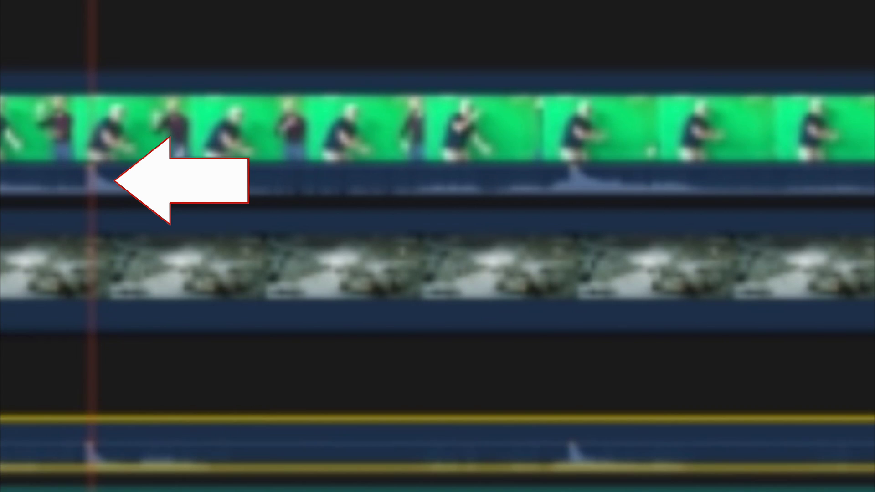
pyautogui.press('space')
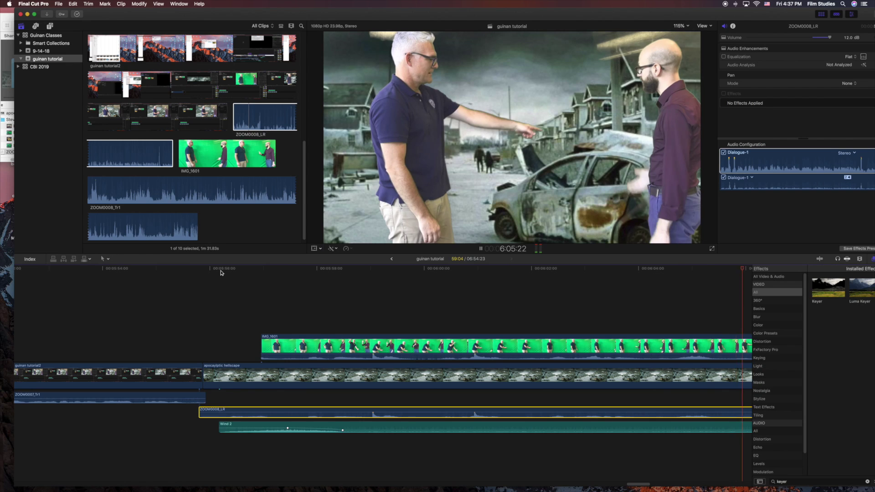
pyautogui.press('space')
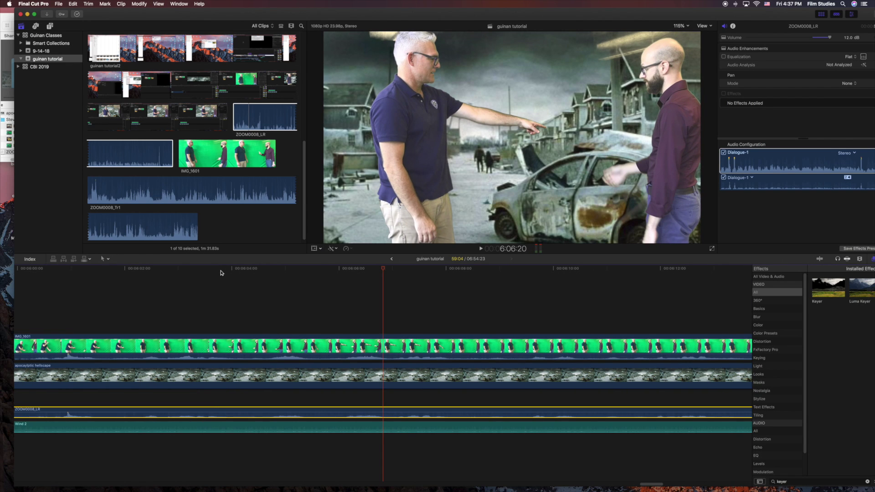